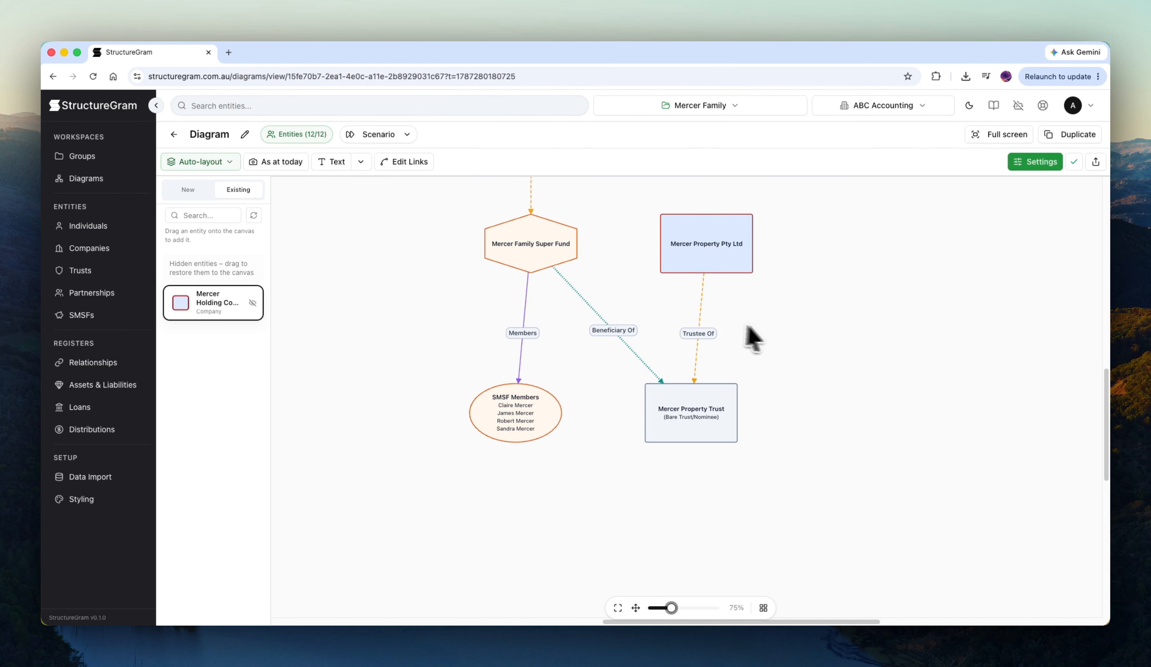
- Add a new asset named Commercial Property to the diagram, directly below Mercer Property Trust
left_click(206, 193)
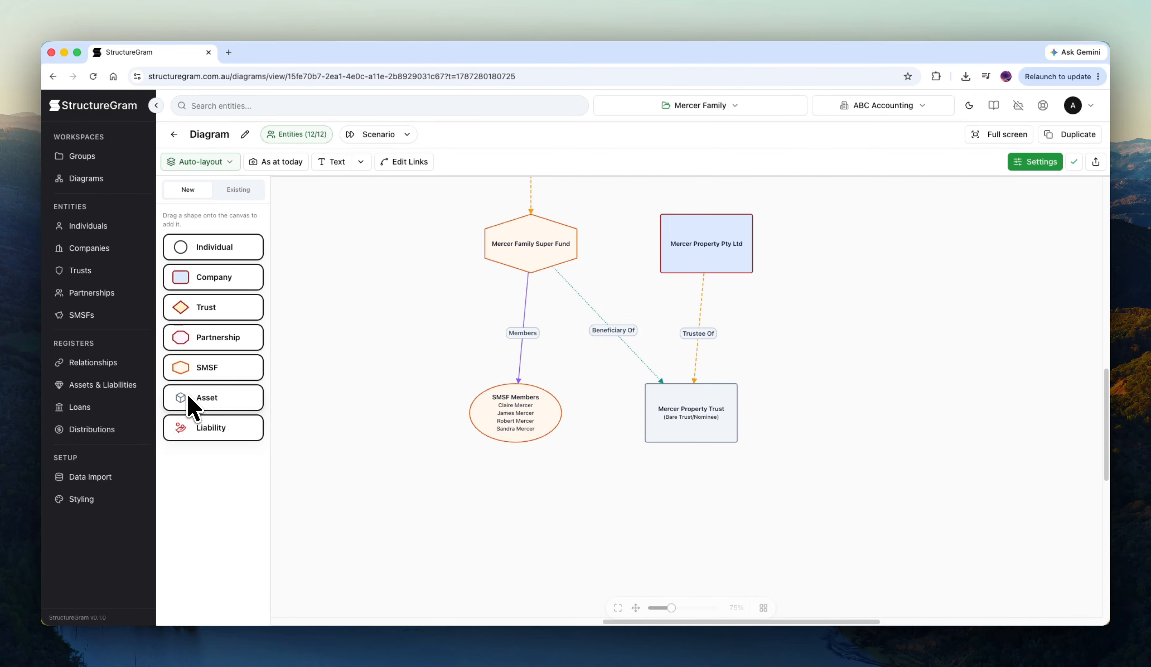
left_click_drag(193, 409, 689, 502)
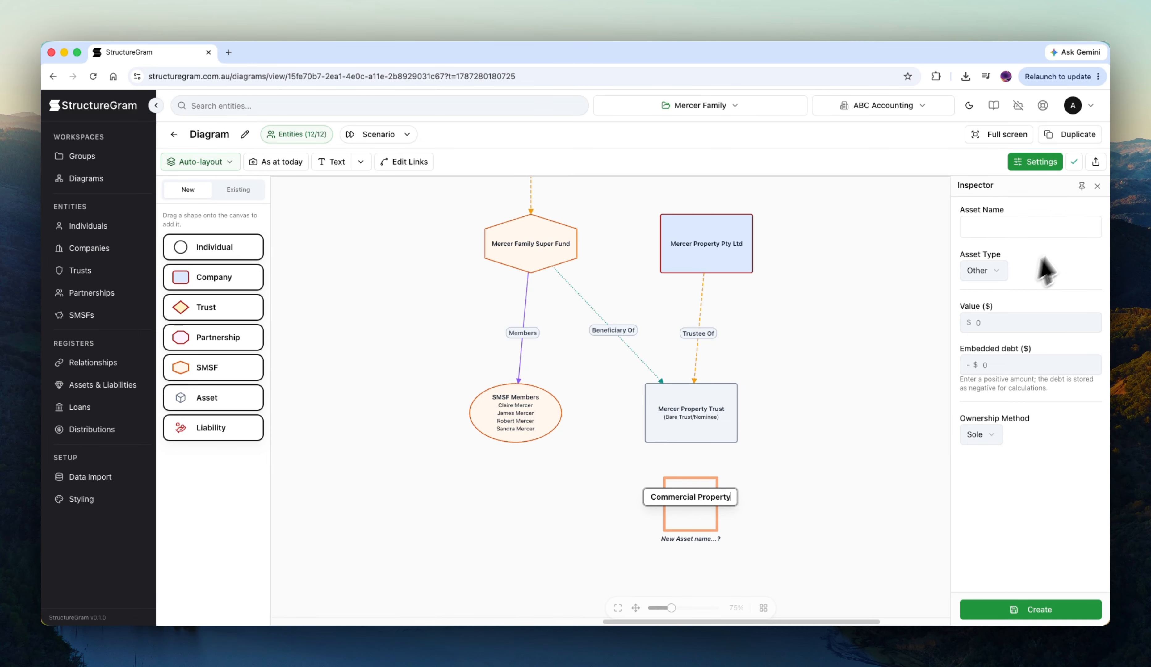
key("Return")
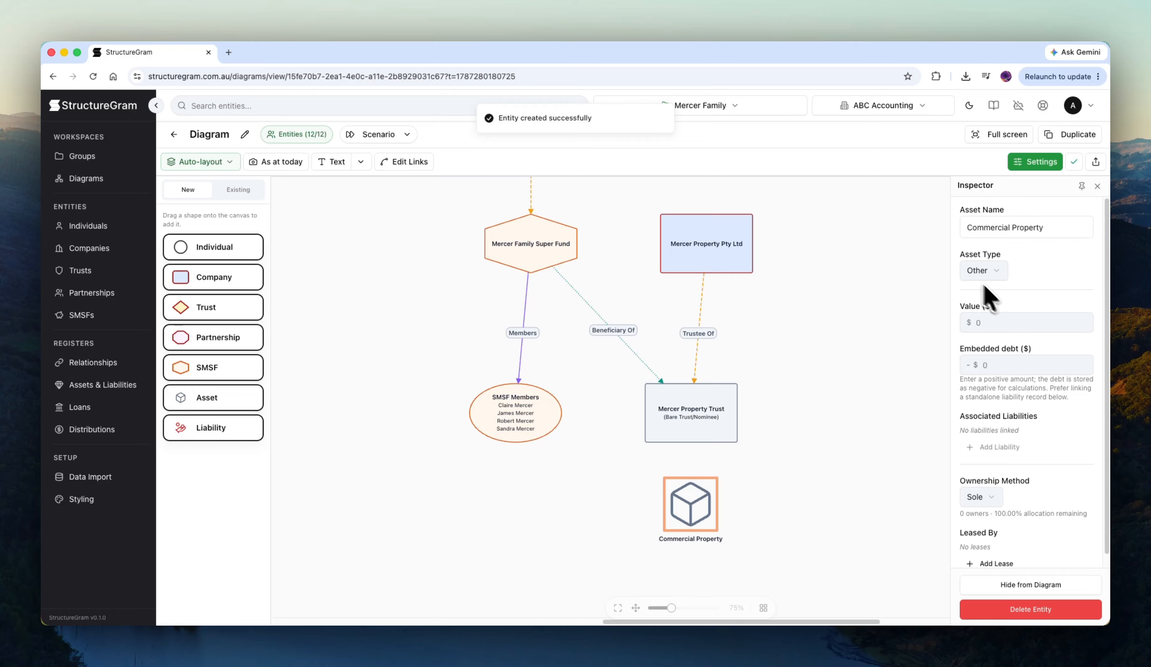
- Set the new asset's type to Commercial Property and save it
scroll(1050, 315, "down", 1)
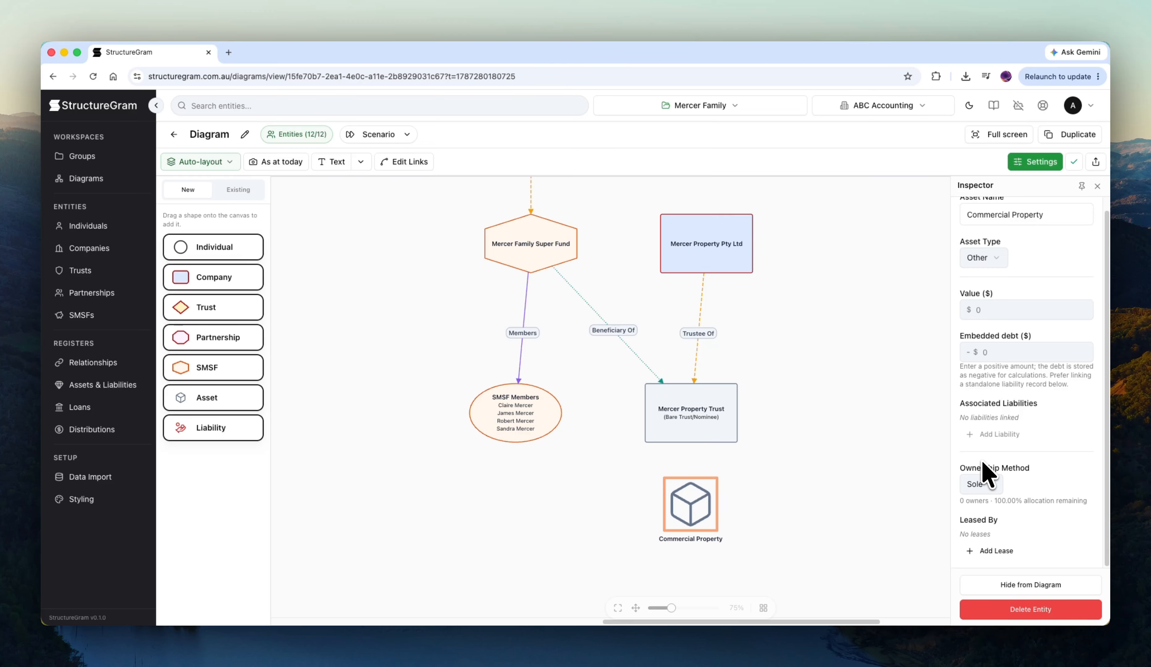
scroll(986, 458, "up", 1)
left_click(988, 272)
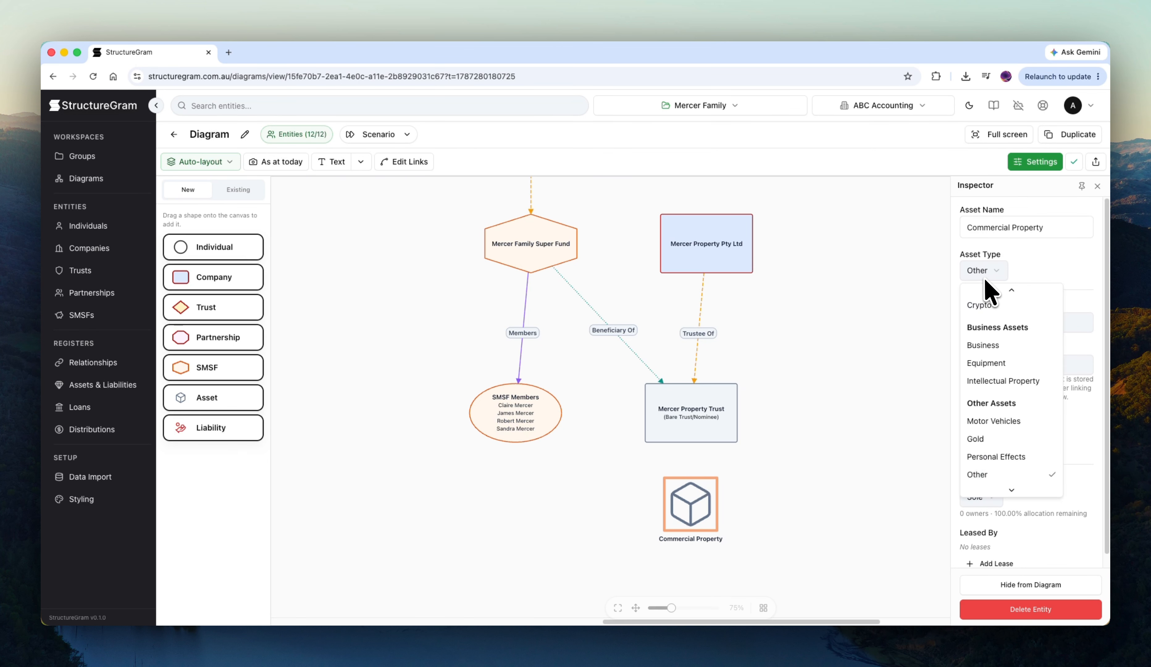
scroll(1030, 336, "up", 5)
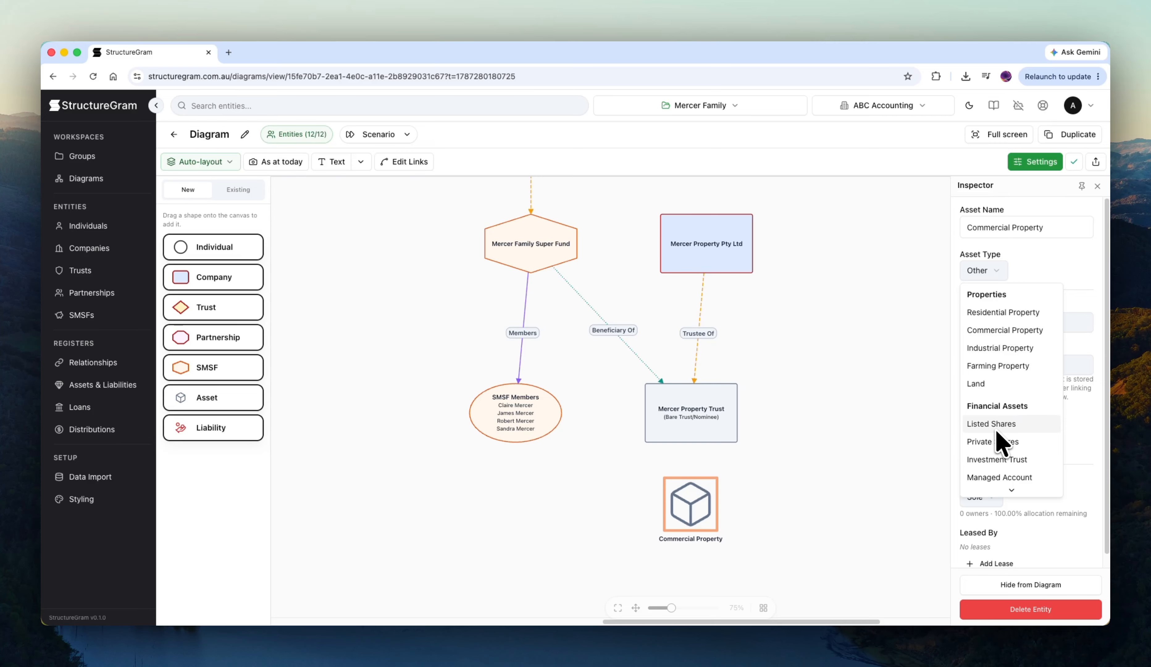
left_click(1011, 330)
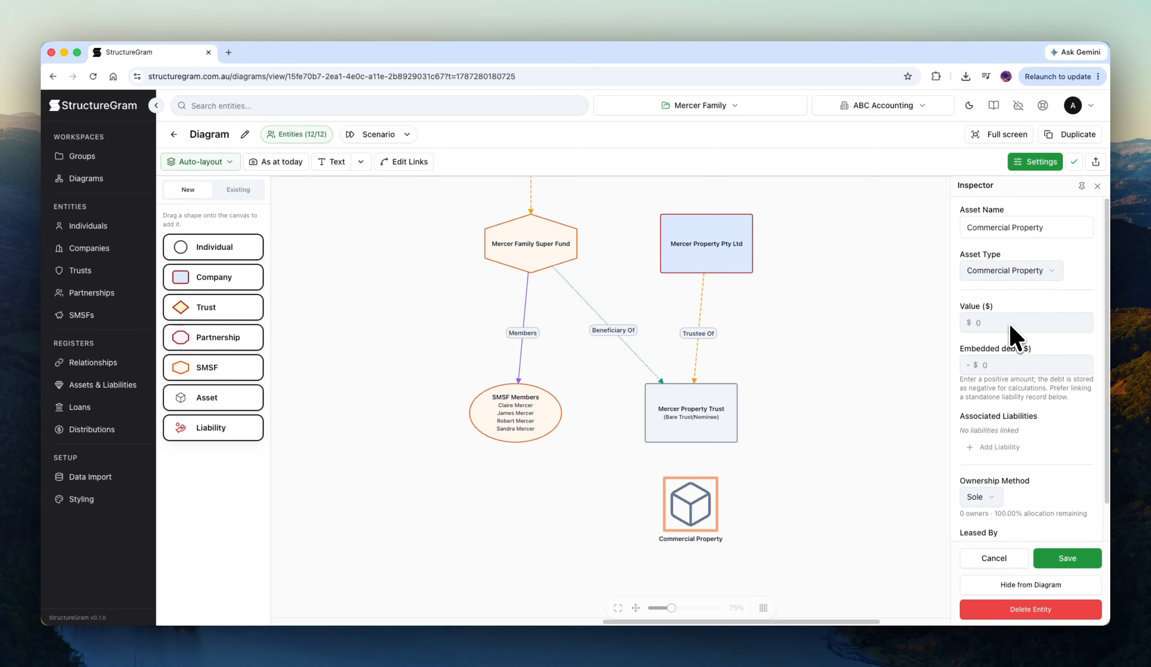
left_click(1055, 556)
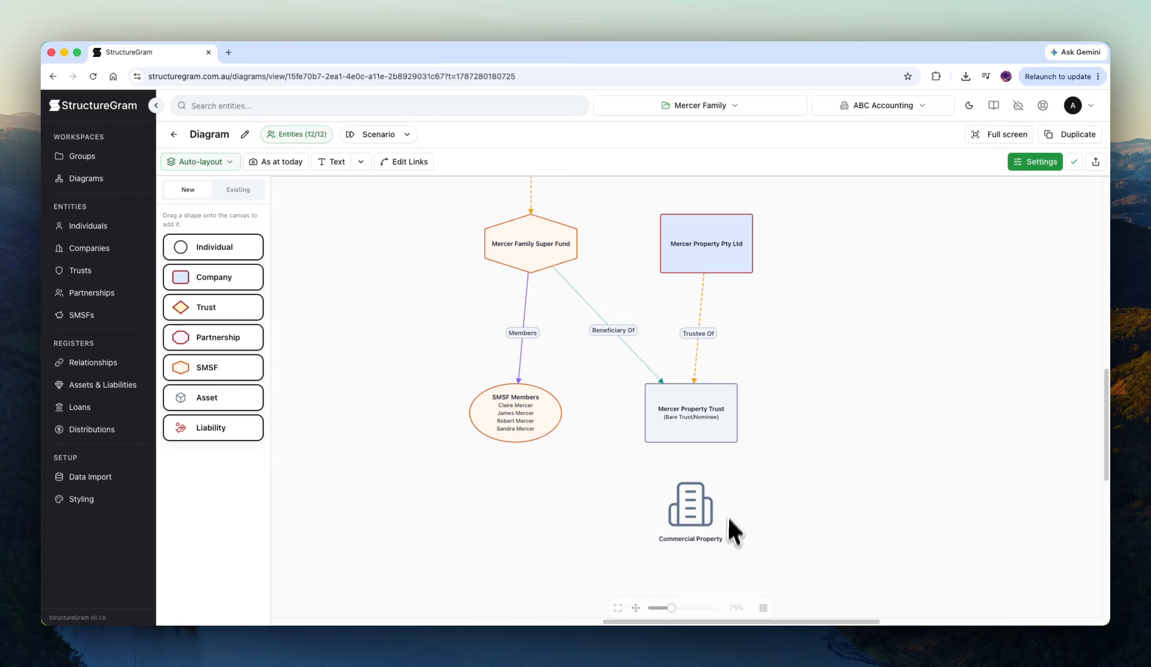
- Change the Commercial Property asset's type to Farming Property and save it
left_click(701, 516)
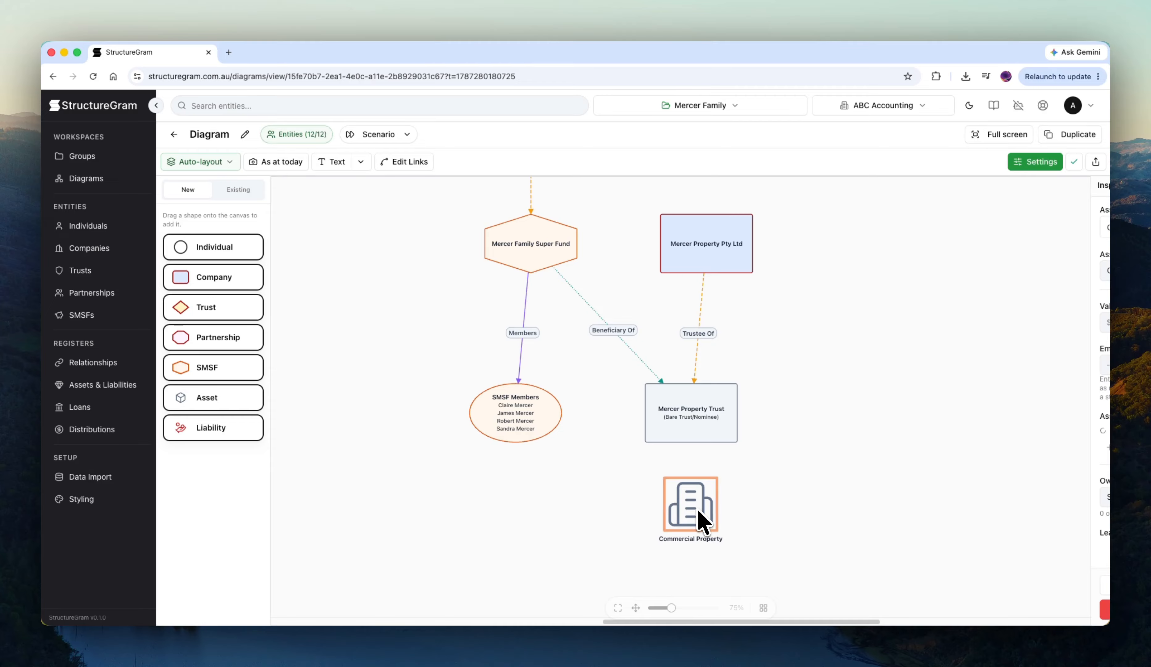
left_click(1002, 277)
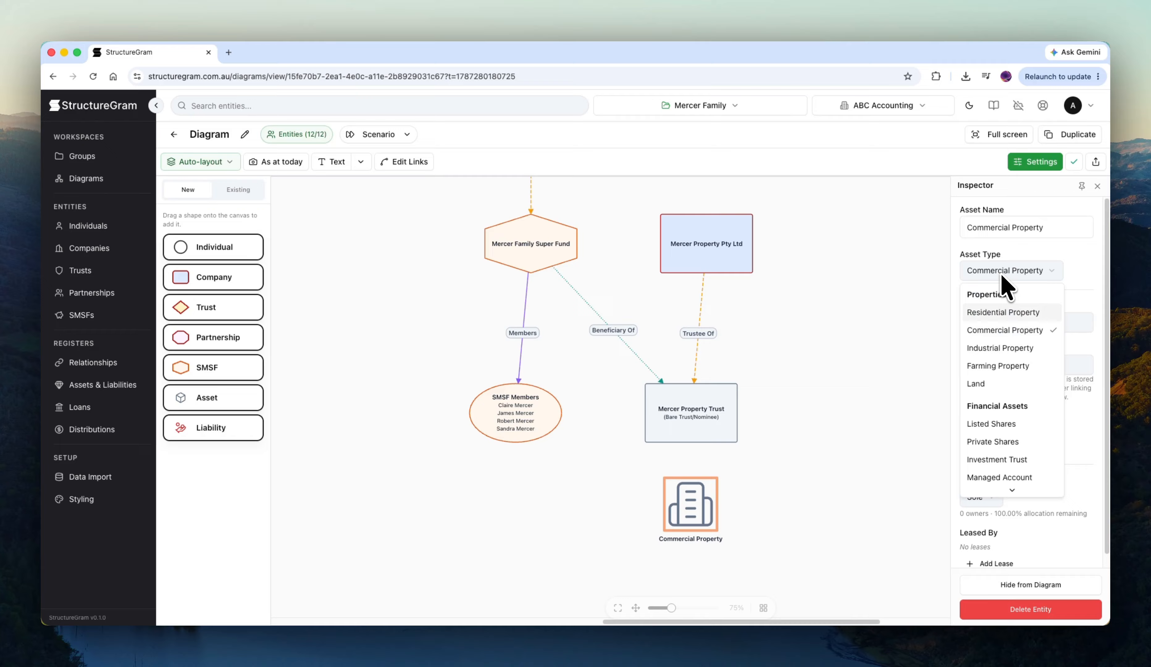
left_click(998, 366)
left_click(1056, 558)
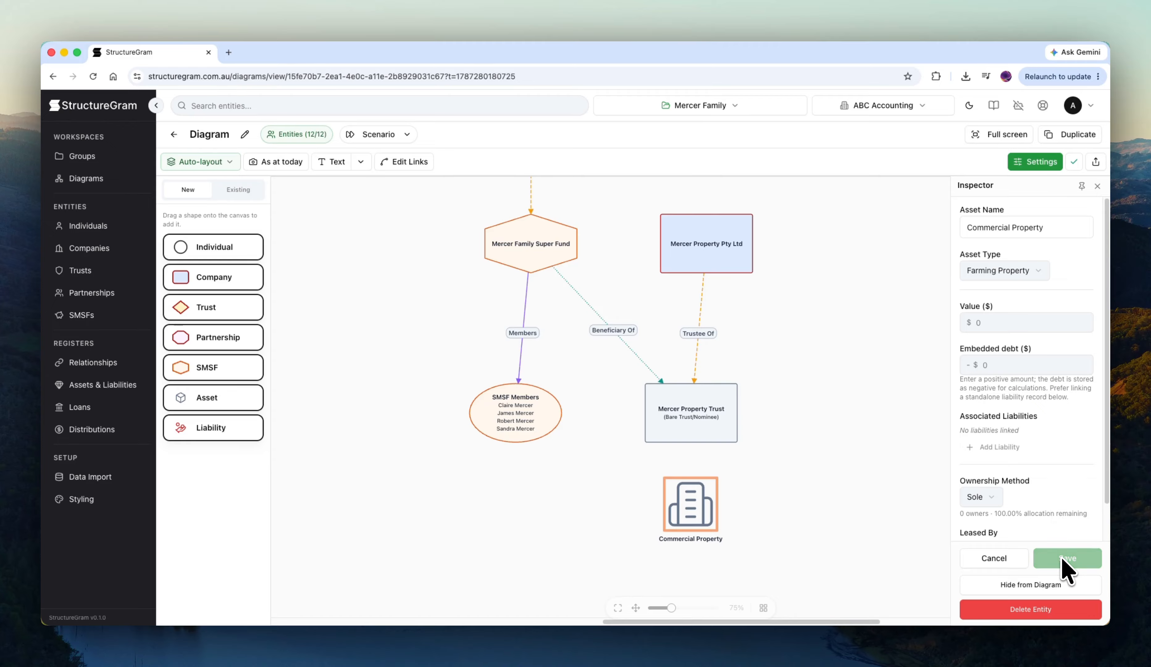
- Set the asset's type back to Commercial Property and save the change
left_click(709, 514)
left_click(1010, 273)
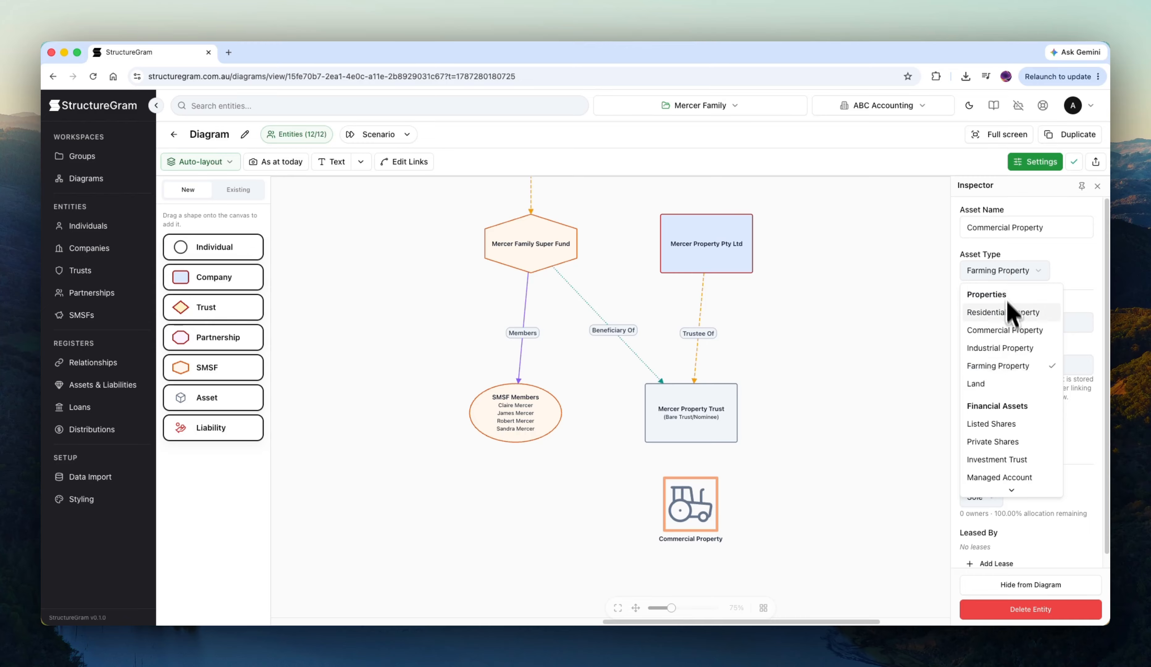
left_click(1008, 331)
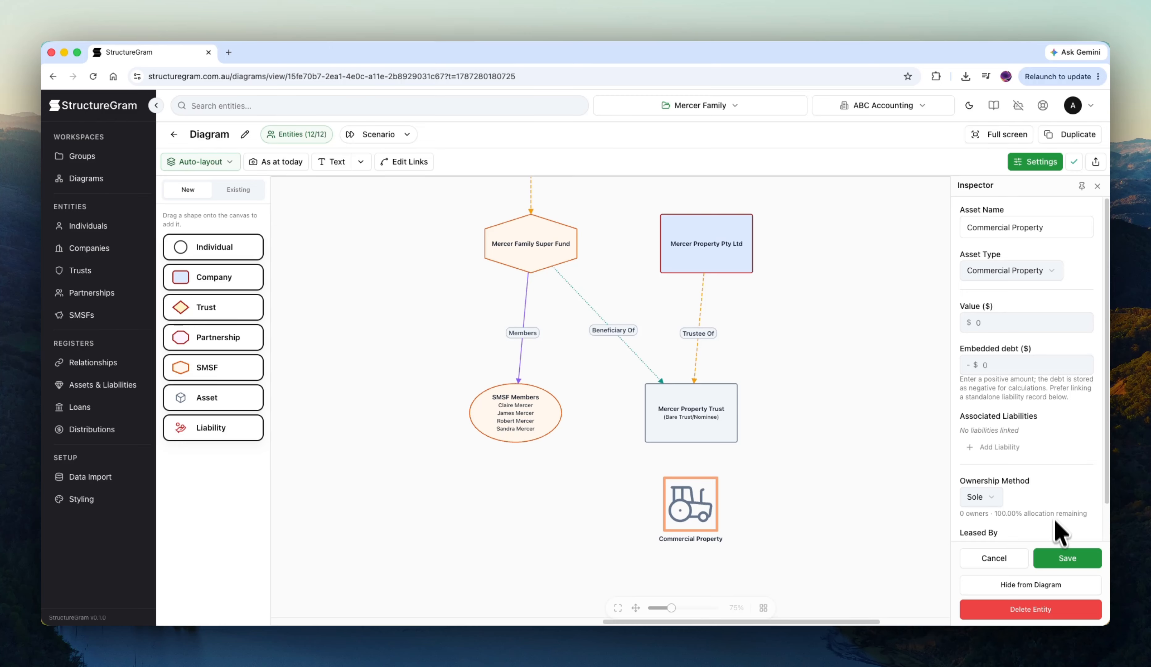
left_click(1057, 559)
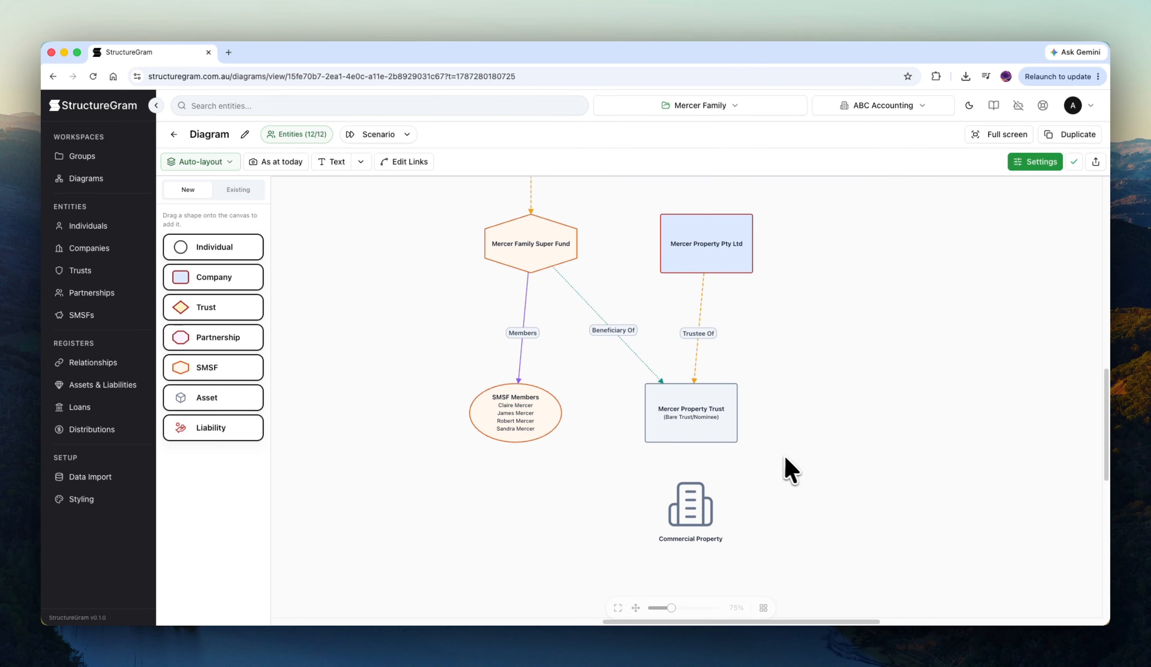
- Create an Owner Of relationship from Mercer Property Trust to the Commercial Property asset and move the asset slightly lower
left_click(707, 414)
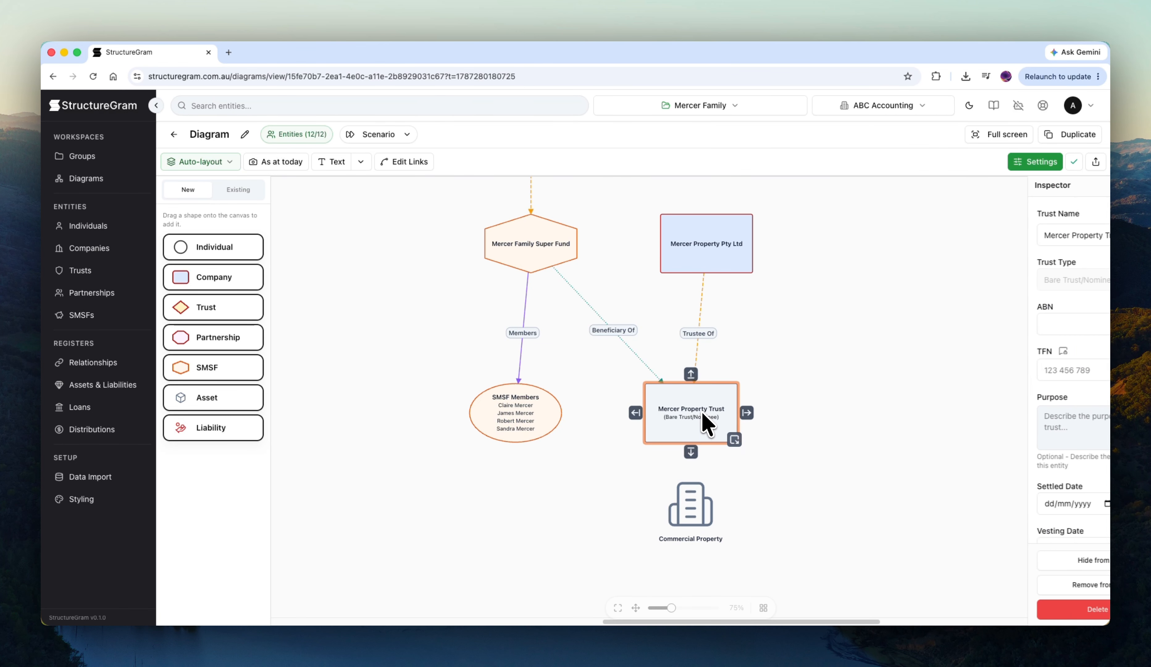
left_click(692, 450)
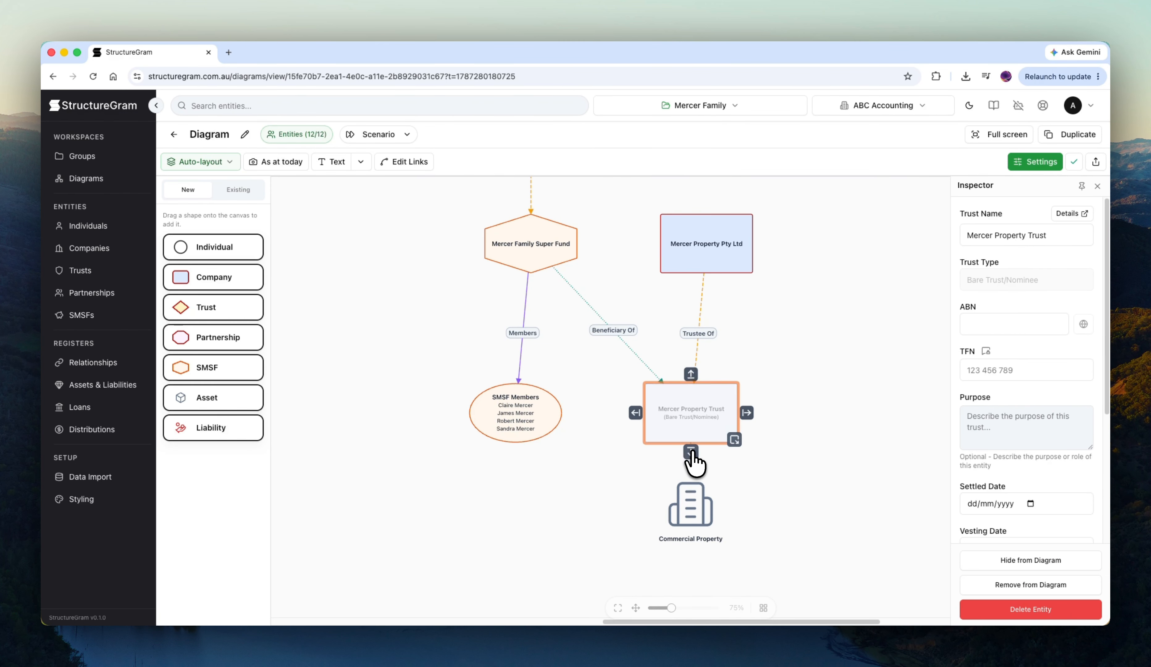
left_click_drag(689, 475, 689, 495)
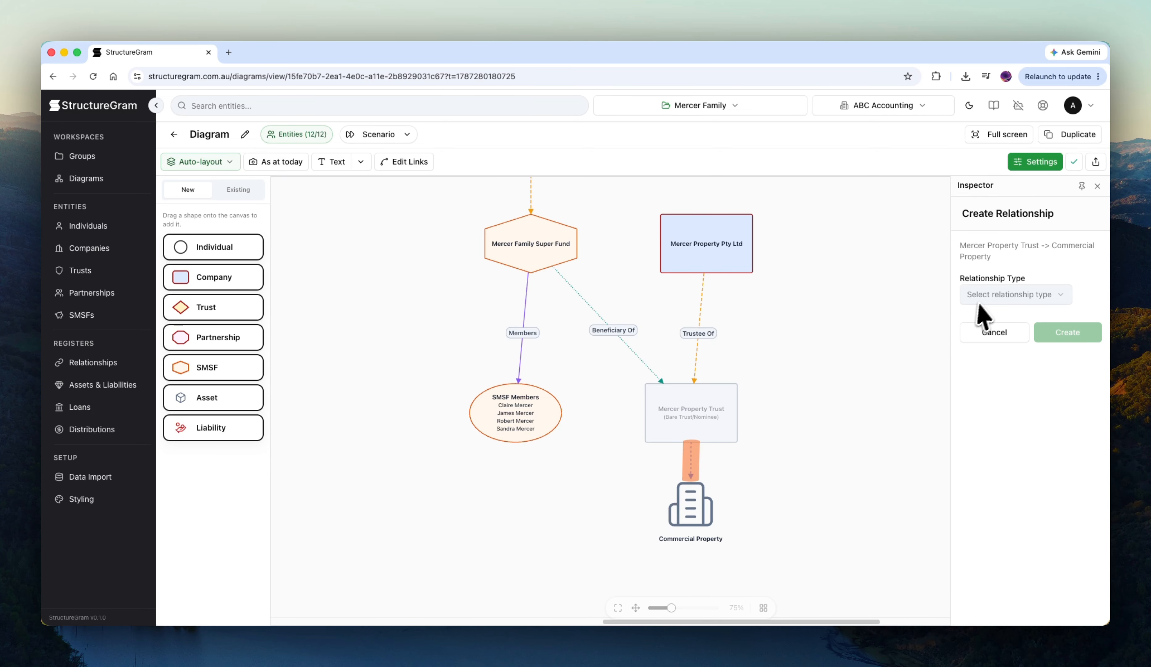
left_click(986, 297)
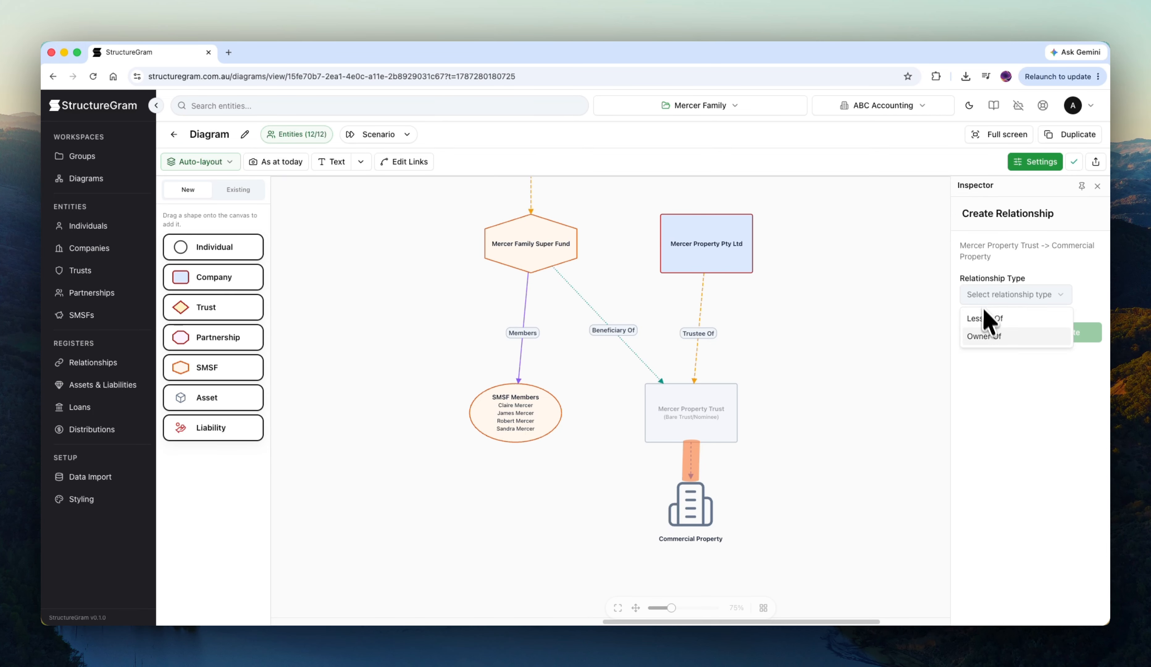
left_click(988, 336)
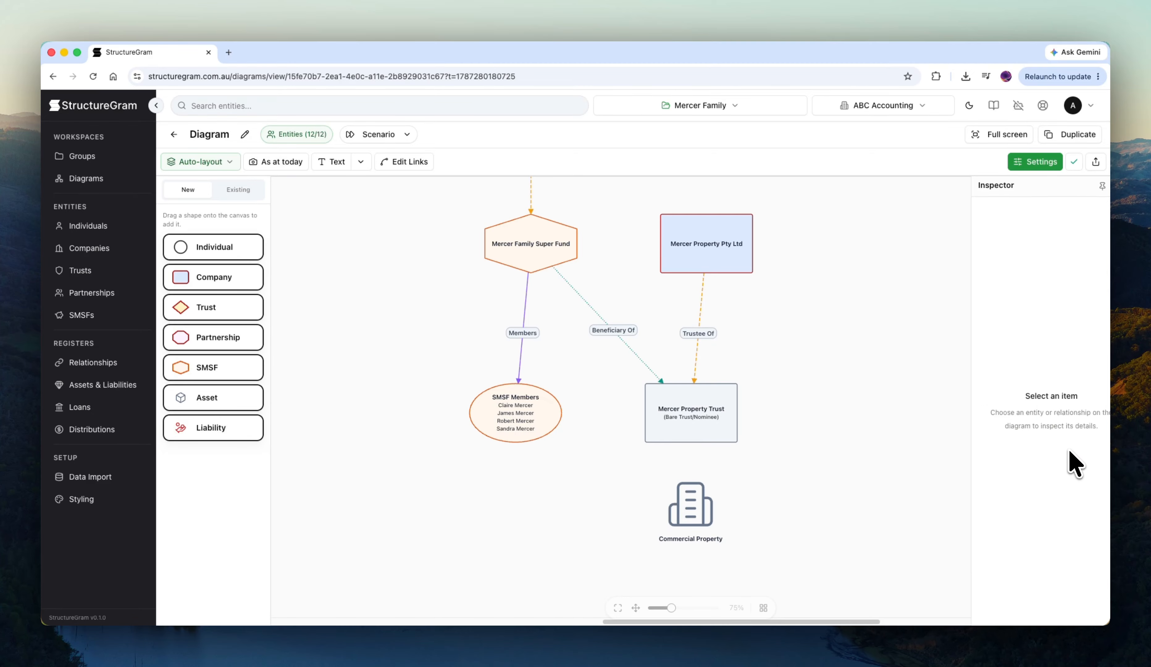
left_click_drag(698, 504, 698, 521)
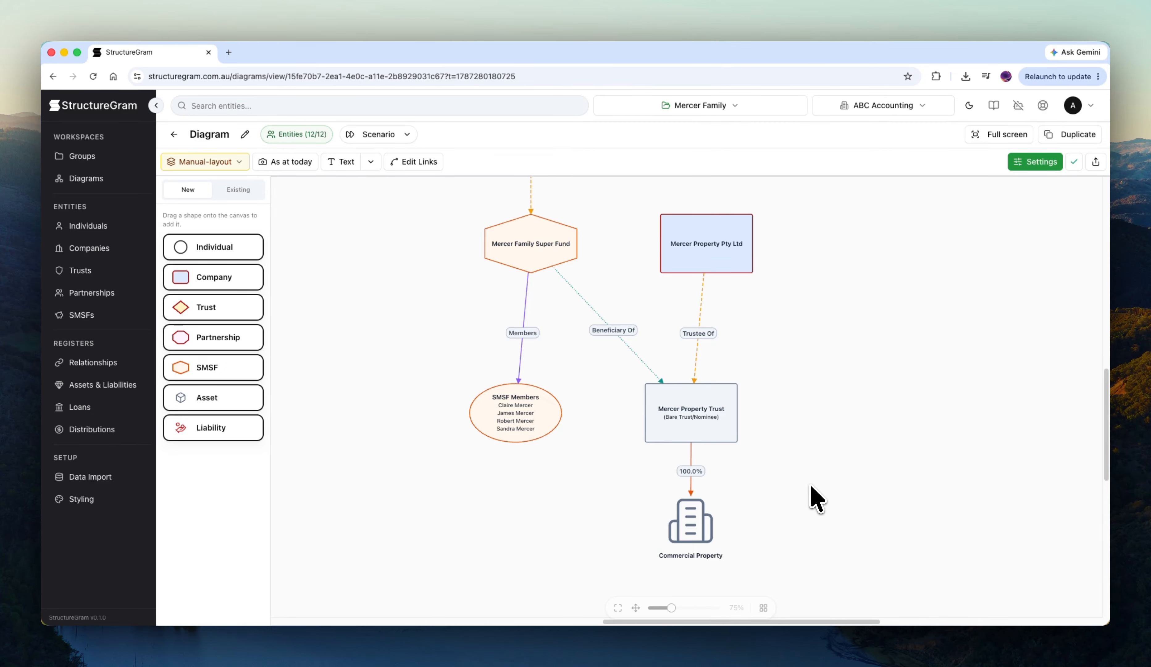
left_click(661, 606)
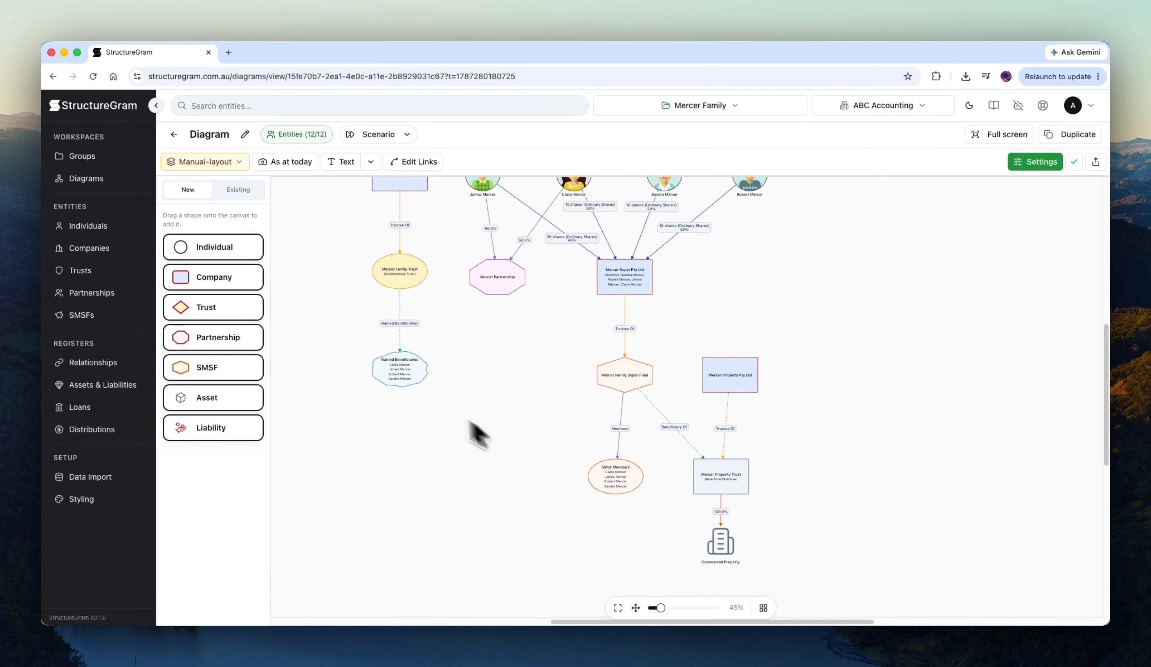
- Review the trust records of Mercer Family Trust and Mercer Property Trust, including their relationships and assets
left_click(120, 274)
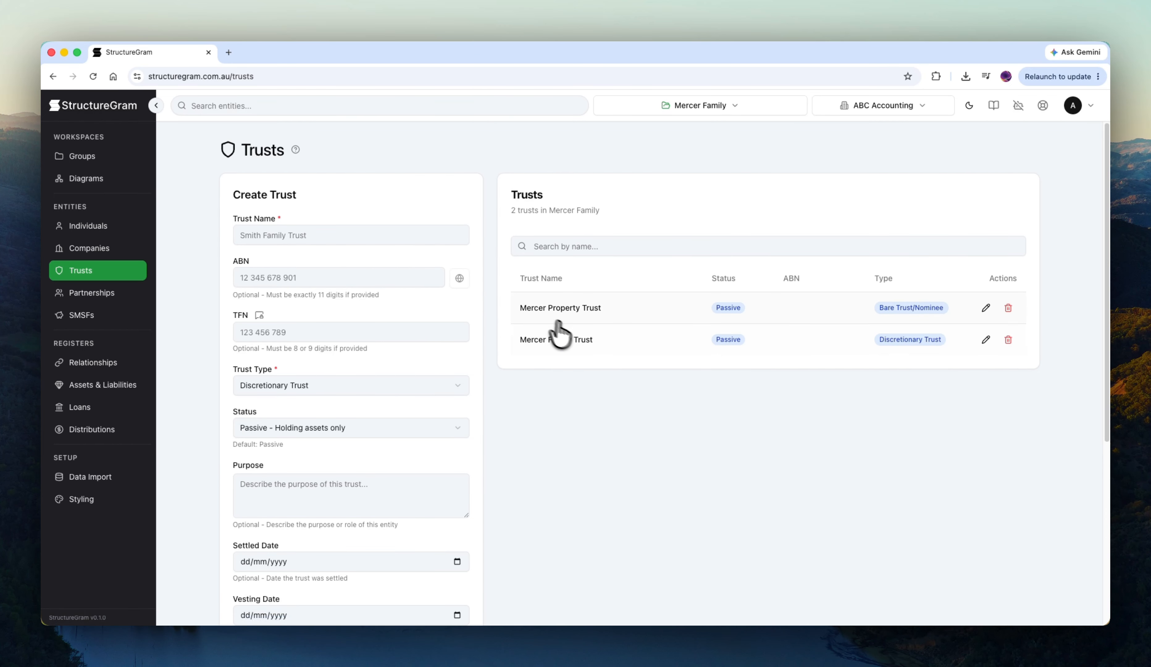
left_click(570, 340)
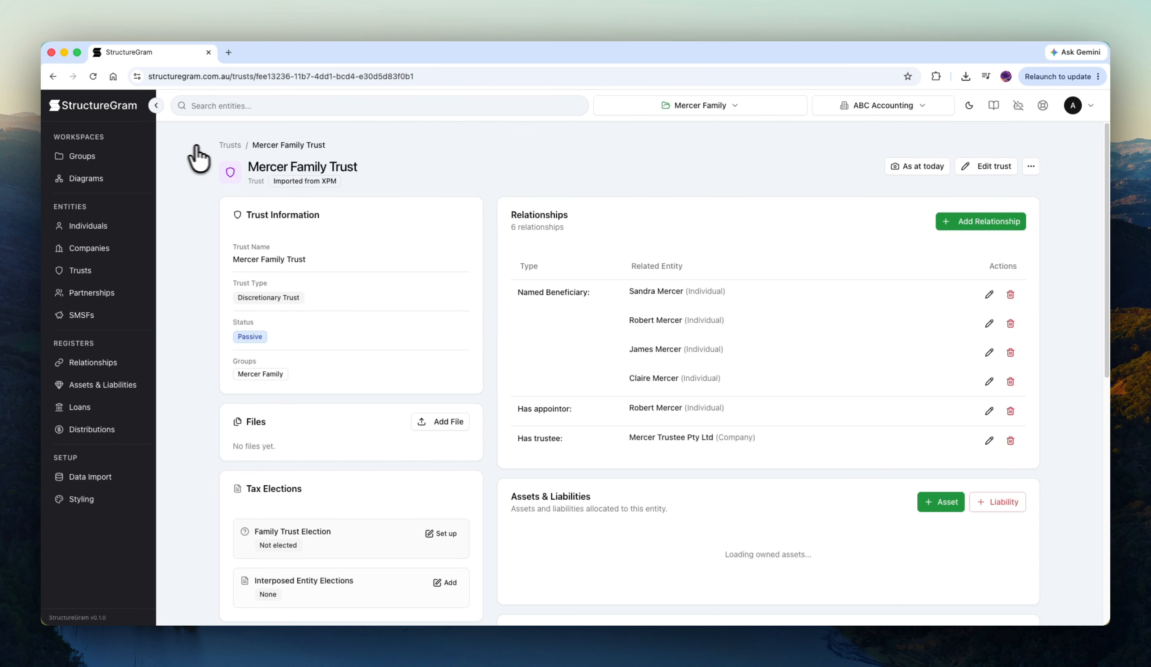
left_click(225, 145)
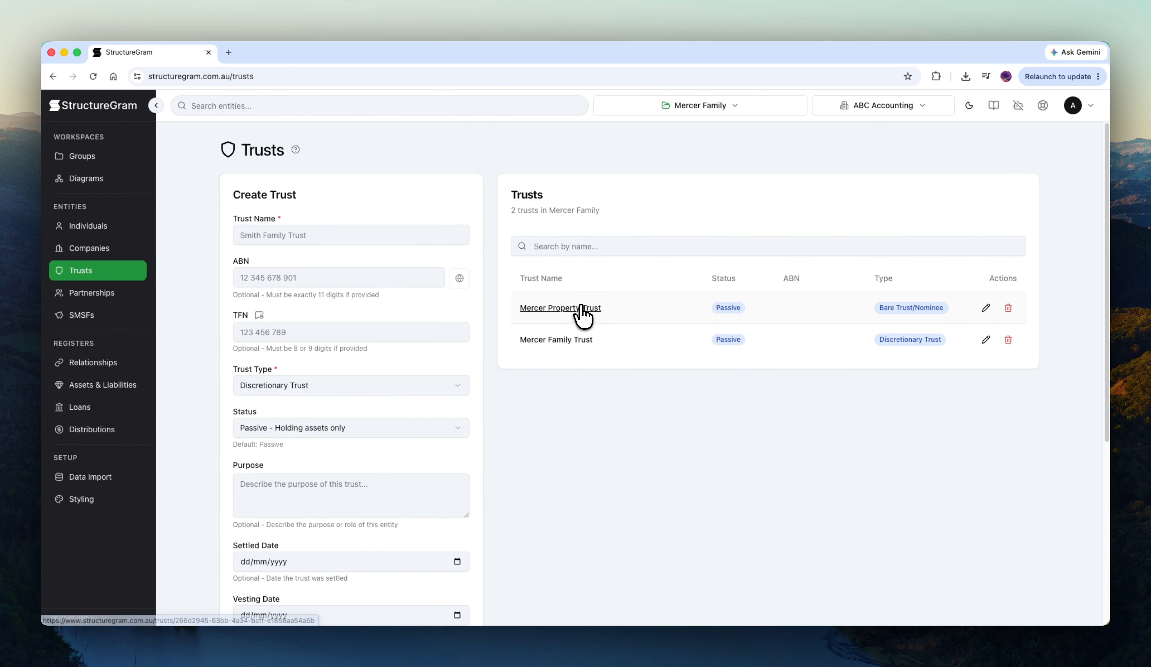
left_click(578, 309)
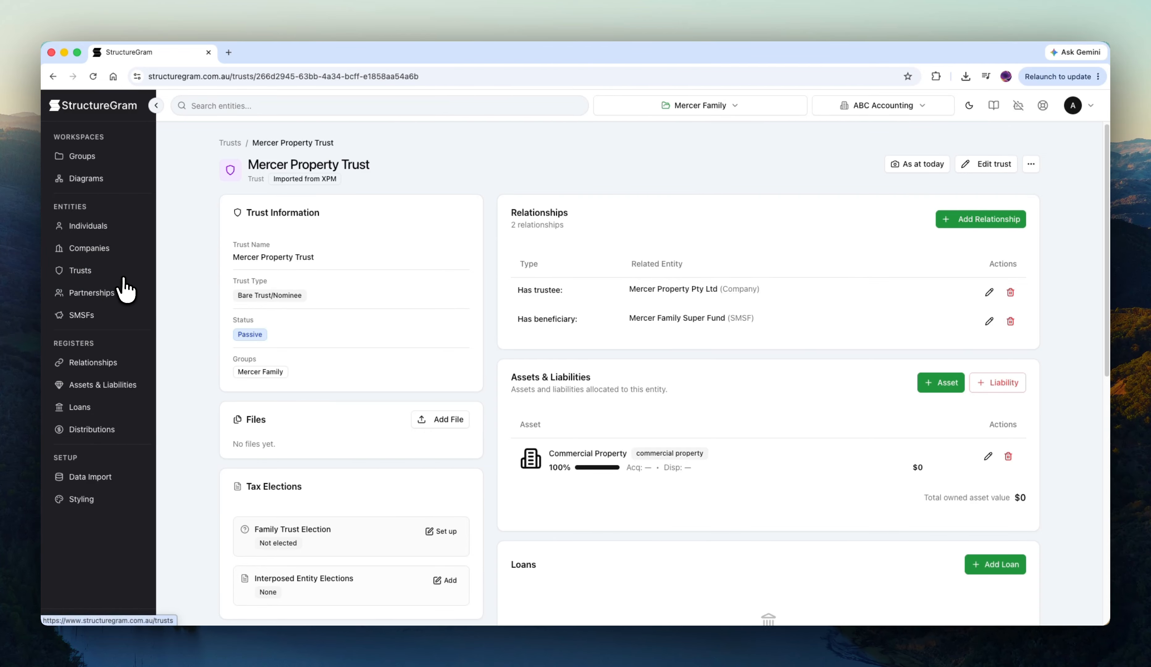
- Open the record of the second individual in the Mercer Family list and start a new asset for that person
left_click(109, 233)
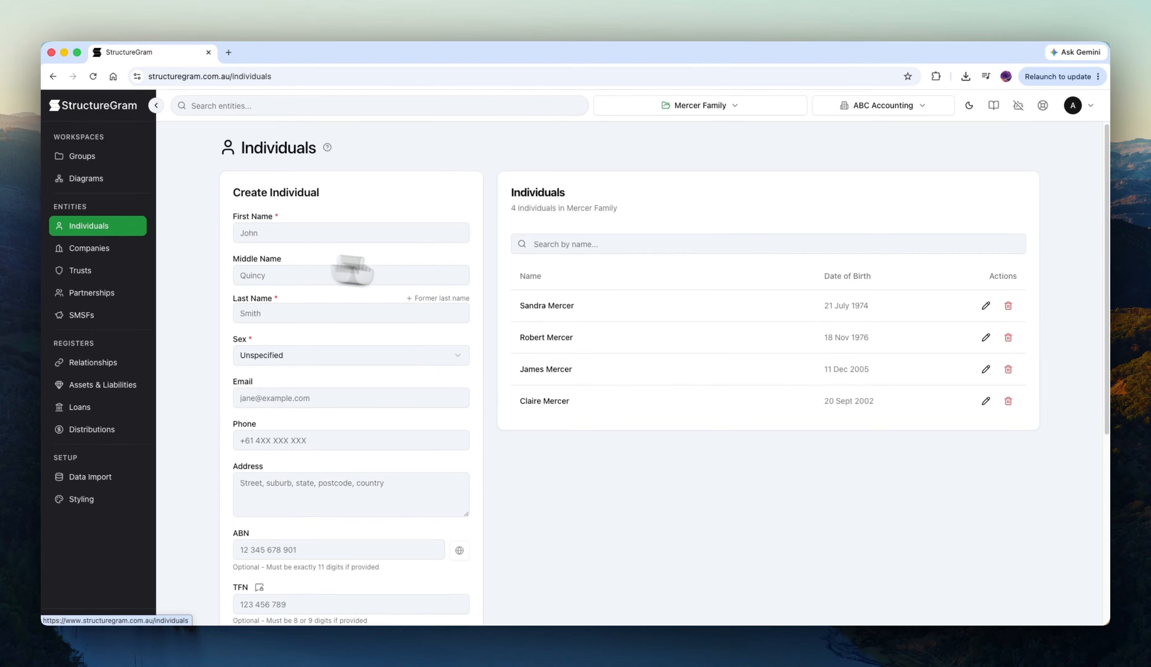
left_click(552, 342)
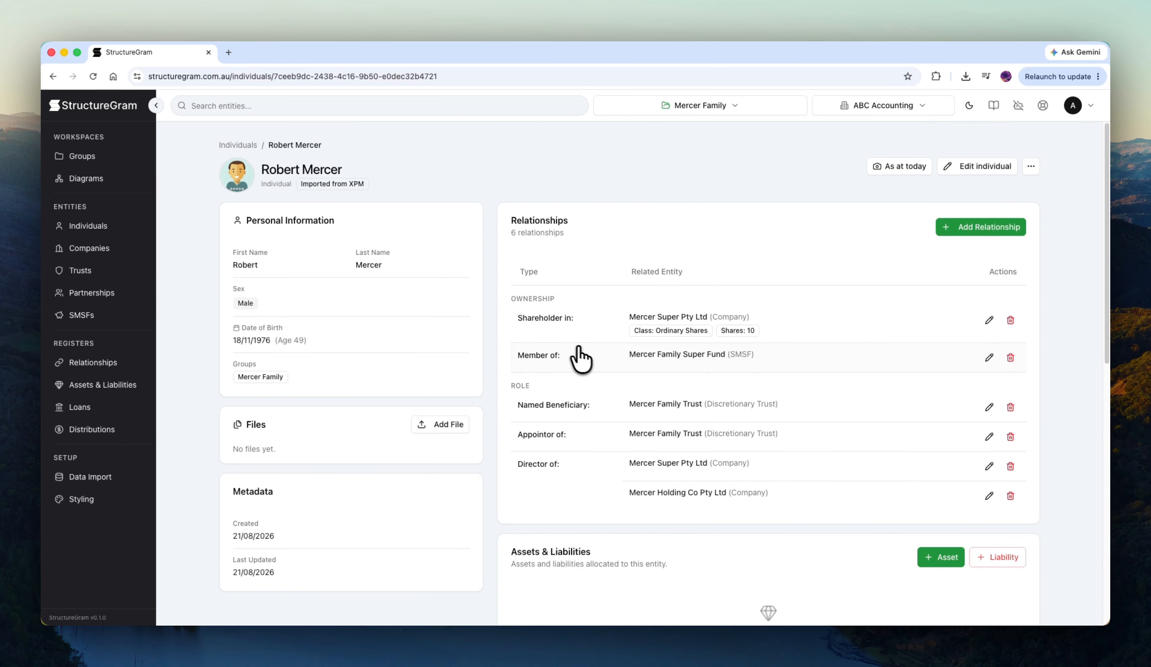
scroll(607, 368, "down", 5)
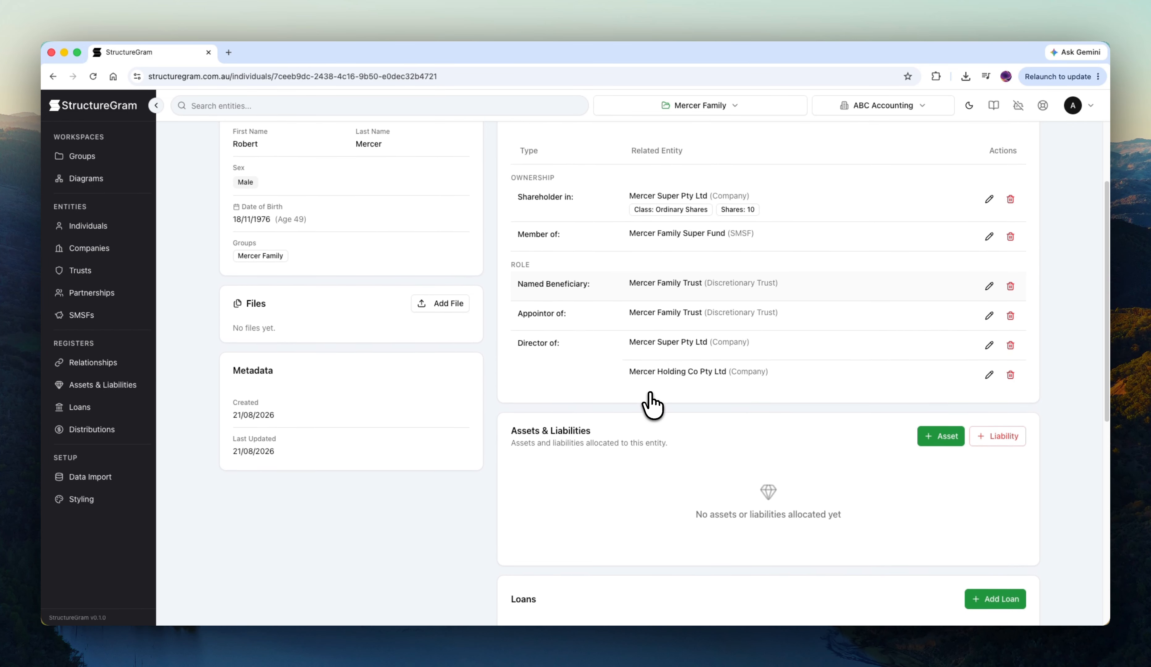
scroll(652, 406, "down", 3)
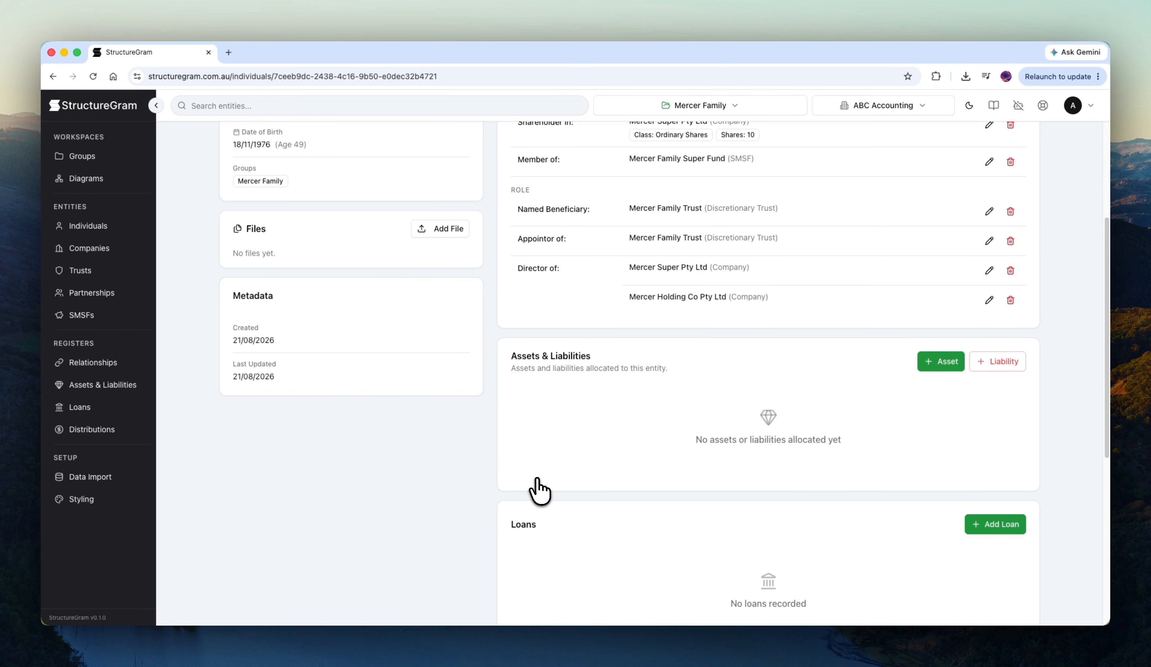
left_click(941, 361)
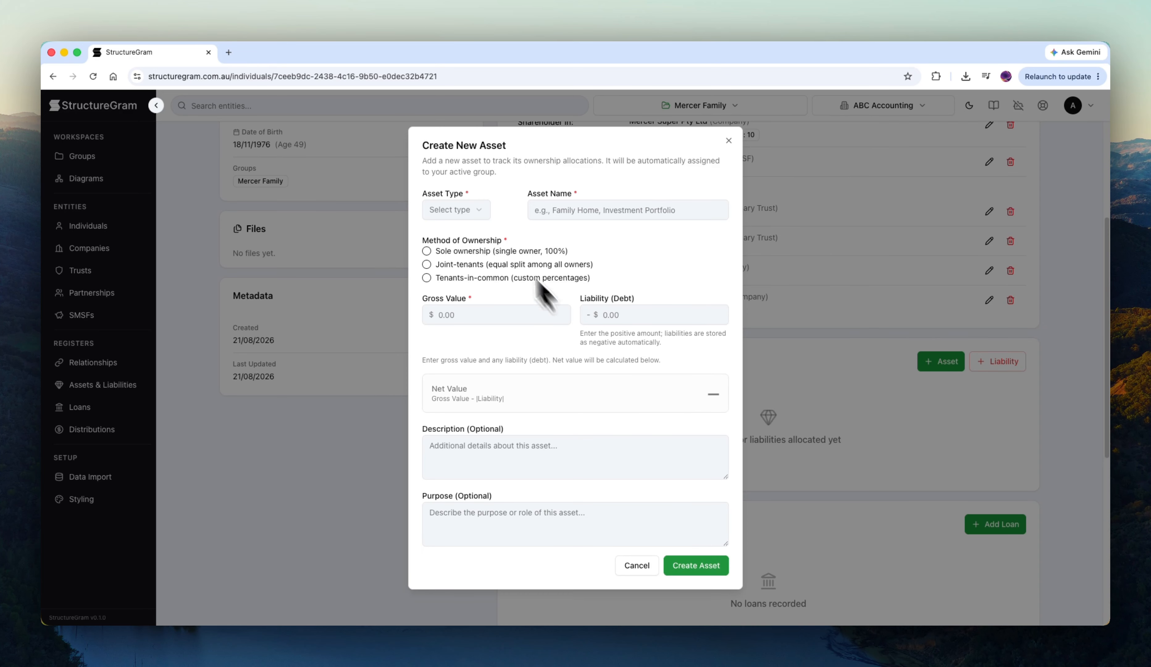
- Set the new asset's type to Residential Property, name it Family Home and choose Joint-tenants ownership
left_click(471, 209)
left_click(471, 255)
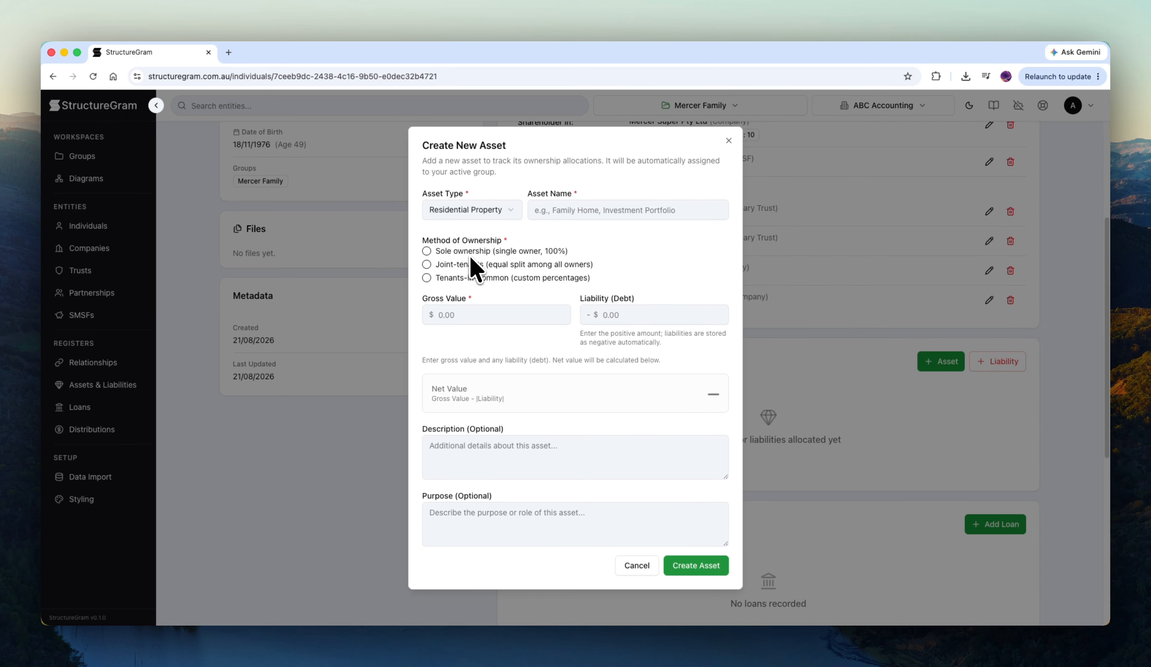
left_click(559, 213)
type("Family Home")
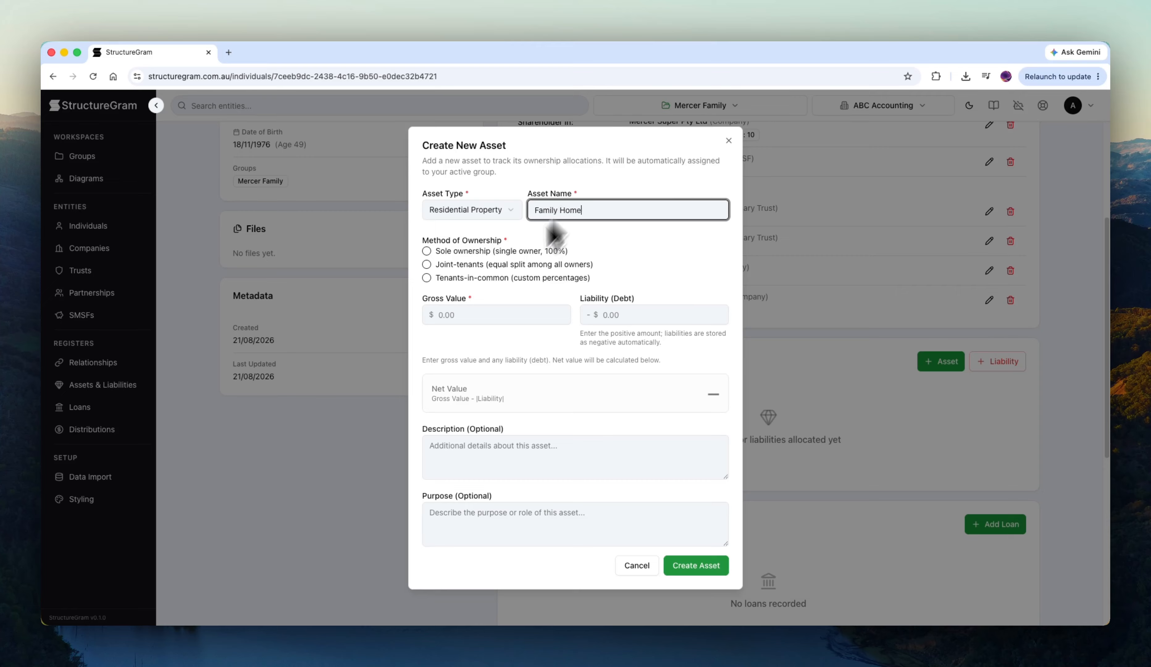
left_click(466, 265)
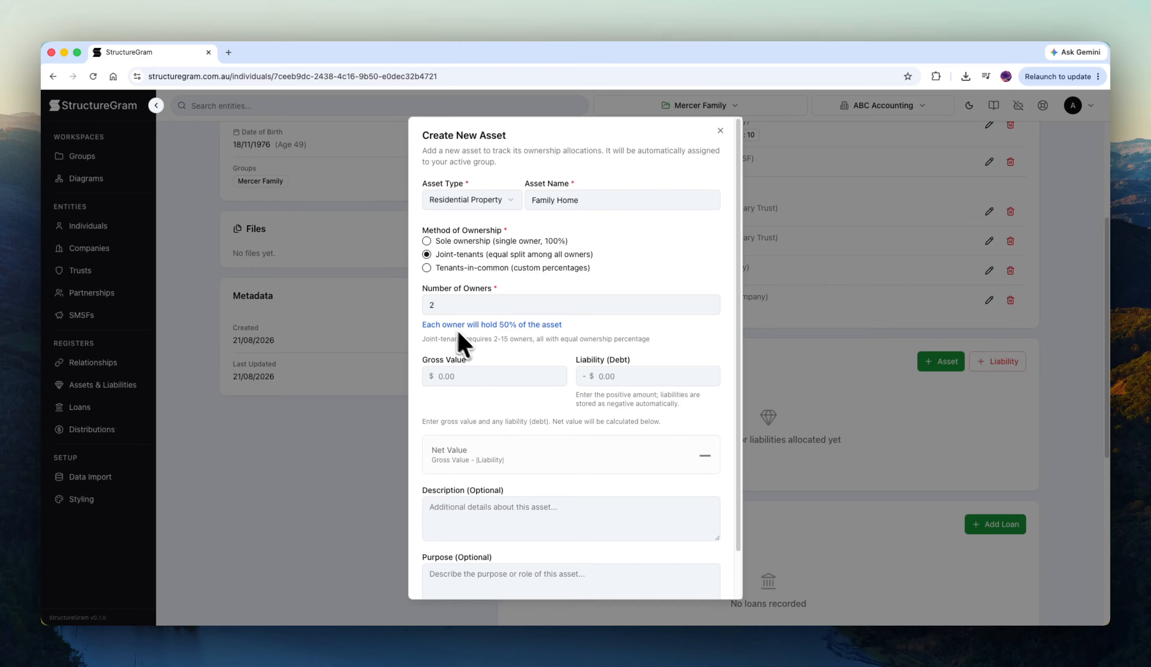
- Set the Family Home's gross value to $3,000,000 and create the asset with two owners
scroll(464, 326, "down", 1)
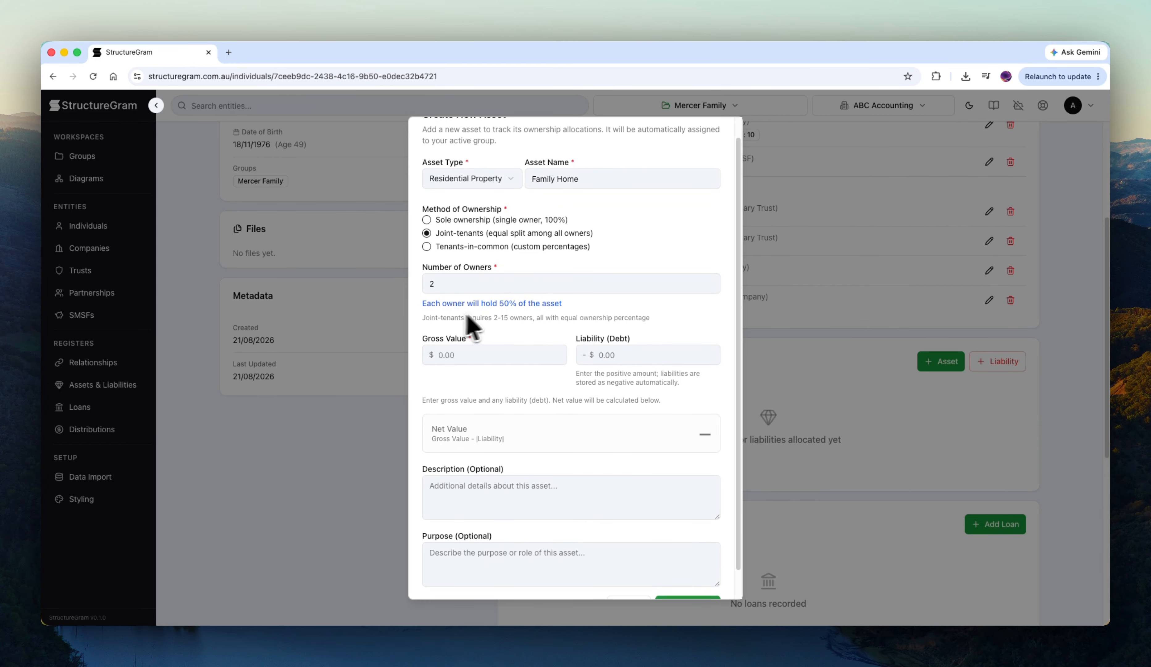
scroll(522, 348, "down", 1)
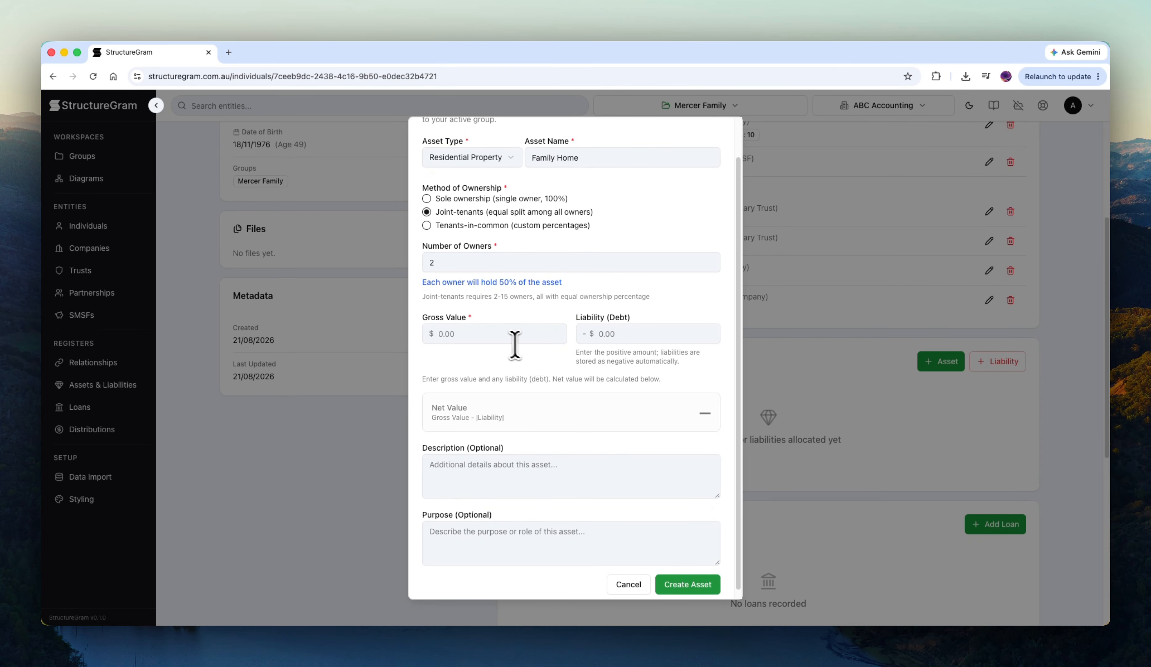
left_click(497, 334)
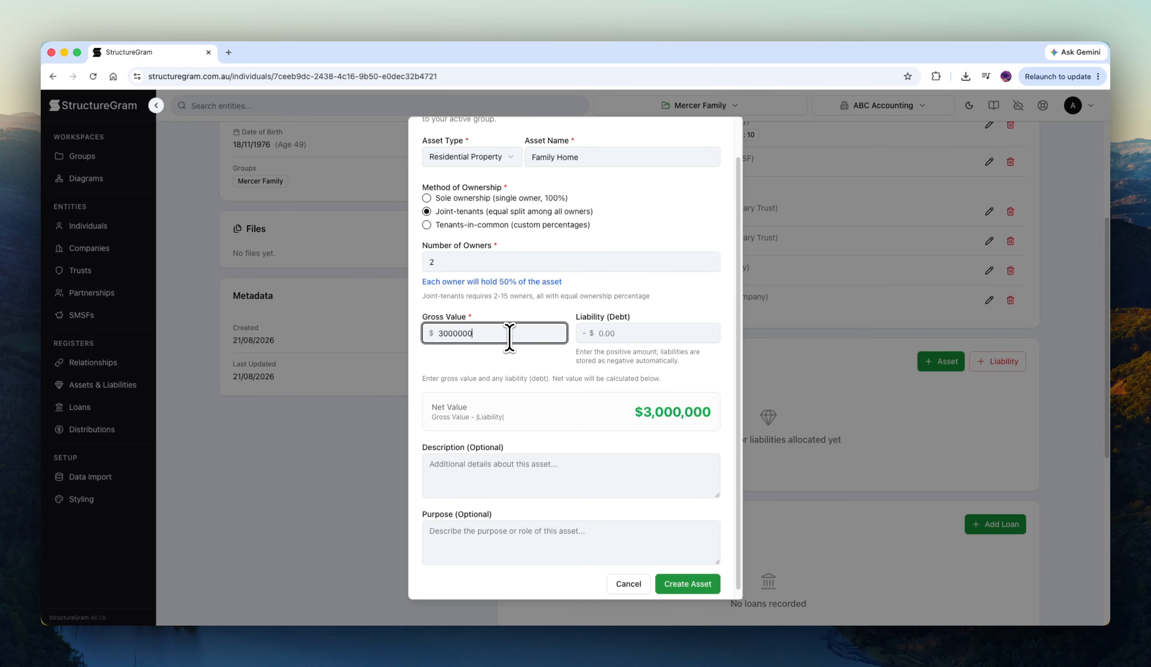
left_click(516, 347)
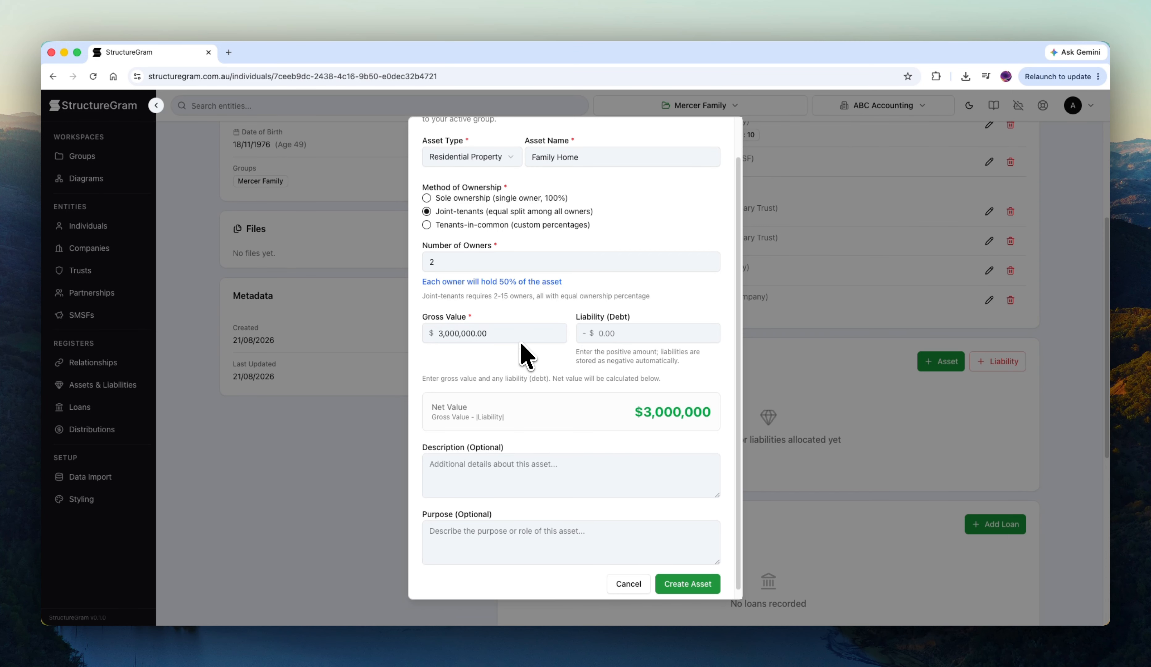
scroll(628, 360, "down", 1)
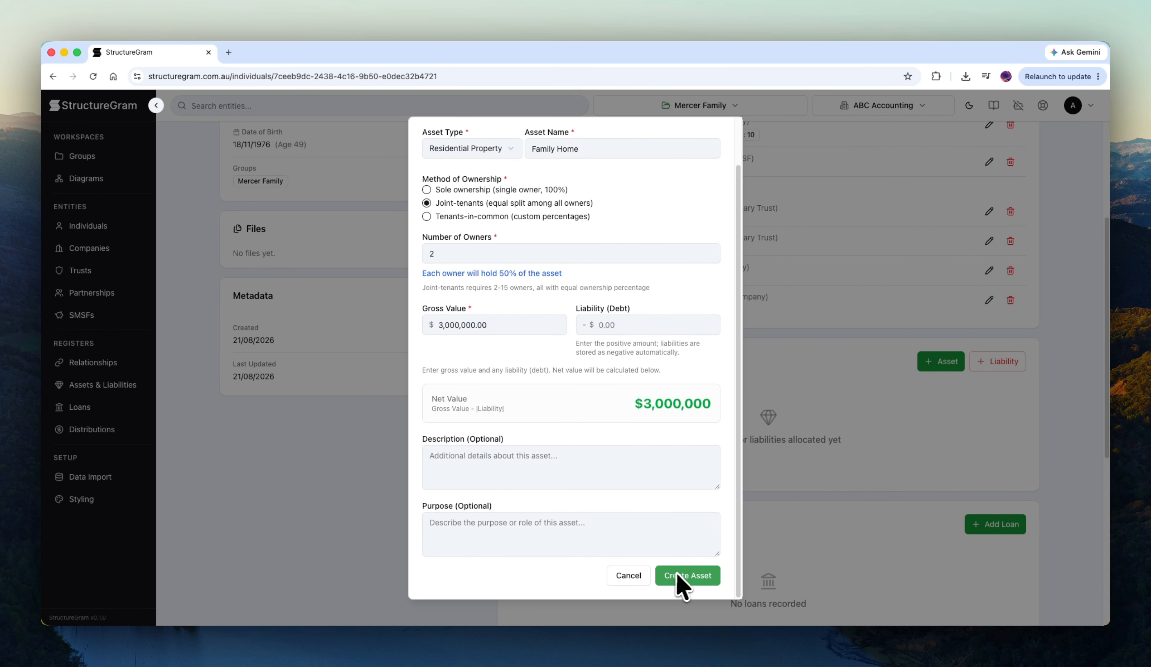
left_click(685, 579)
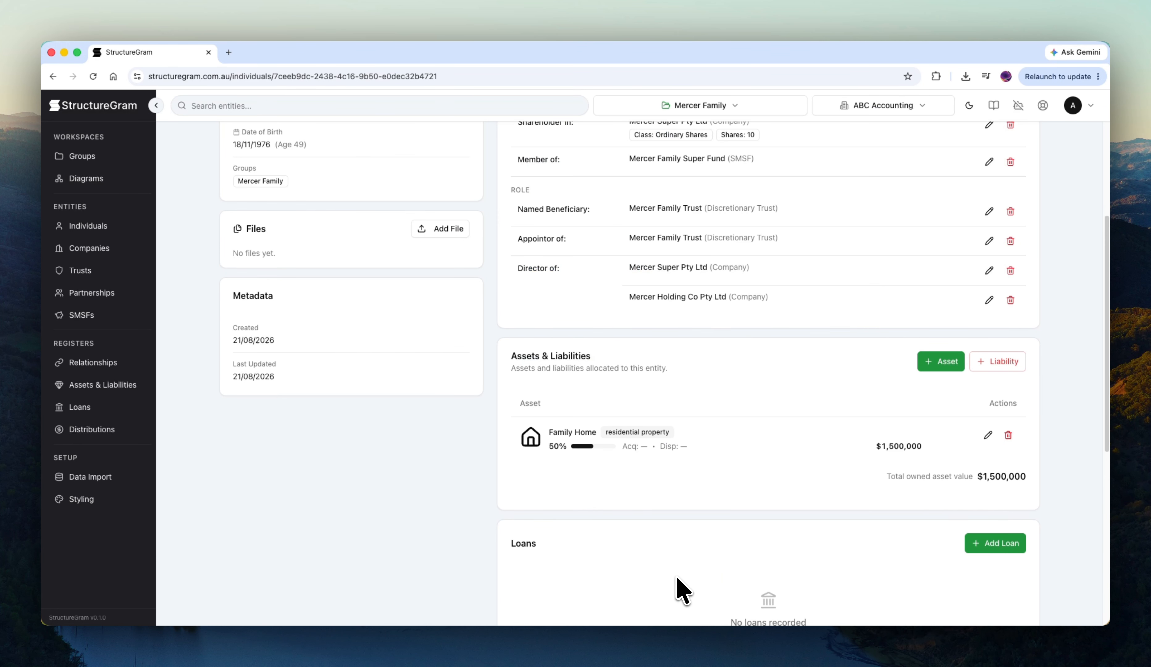
- Return to the Mercer Family individuals list and open the record of the first individual
scroll(778, 449, "up", 5)
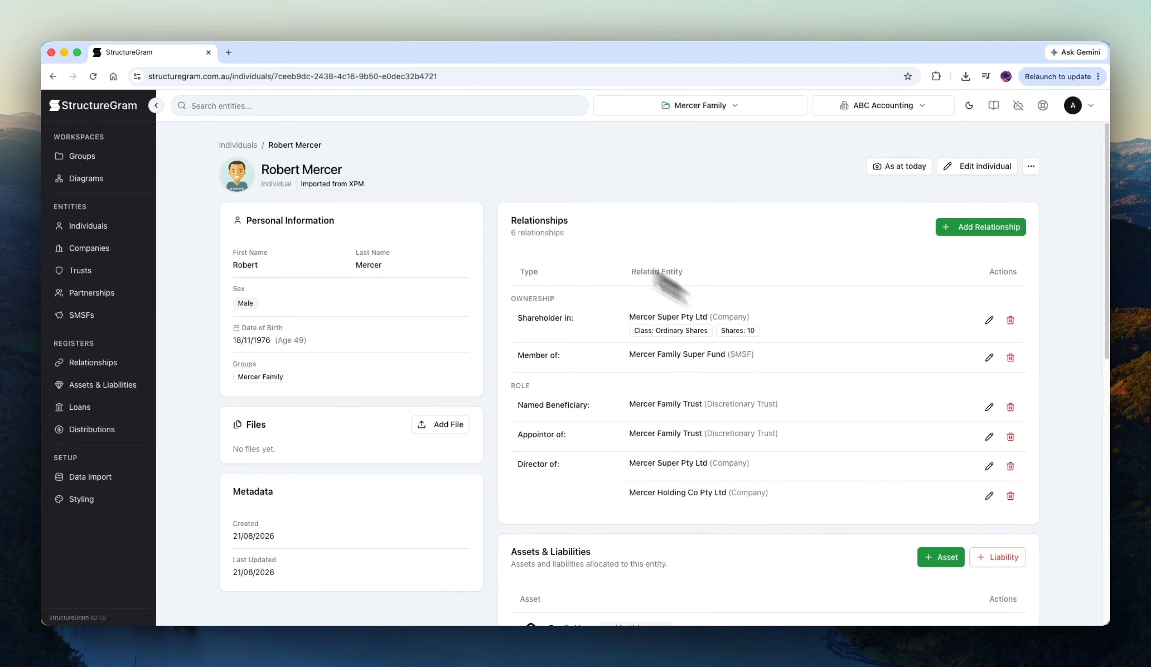
scroll(619, 449, "down", 5)
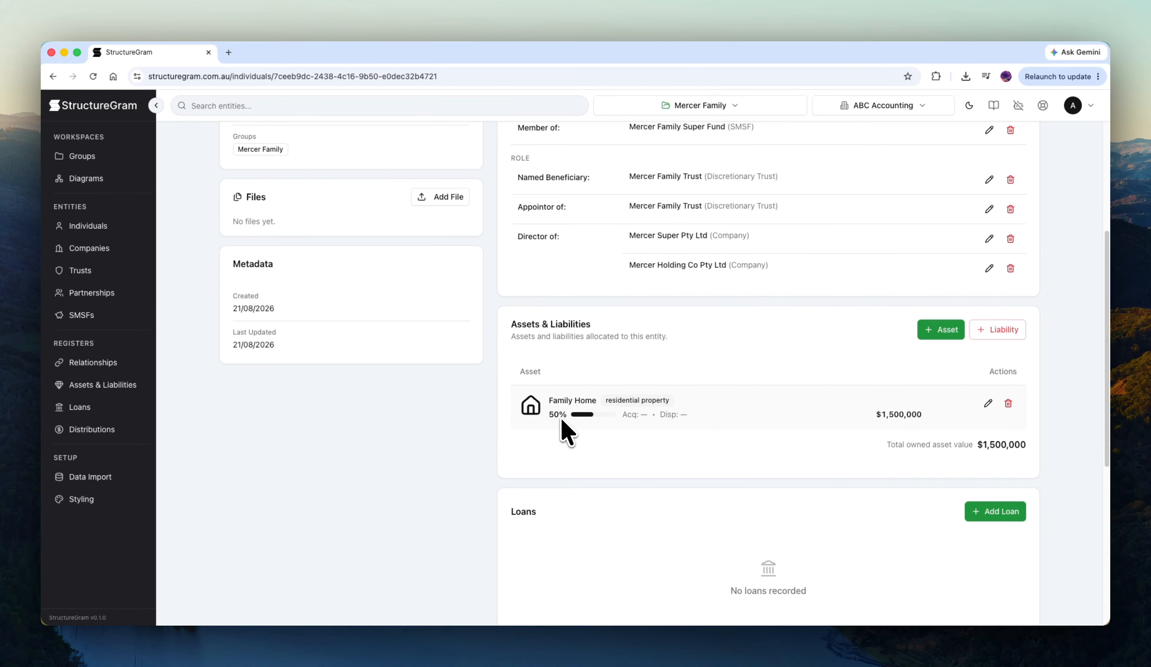
scroll(457, 458, "up", 5)
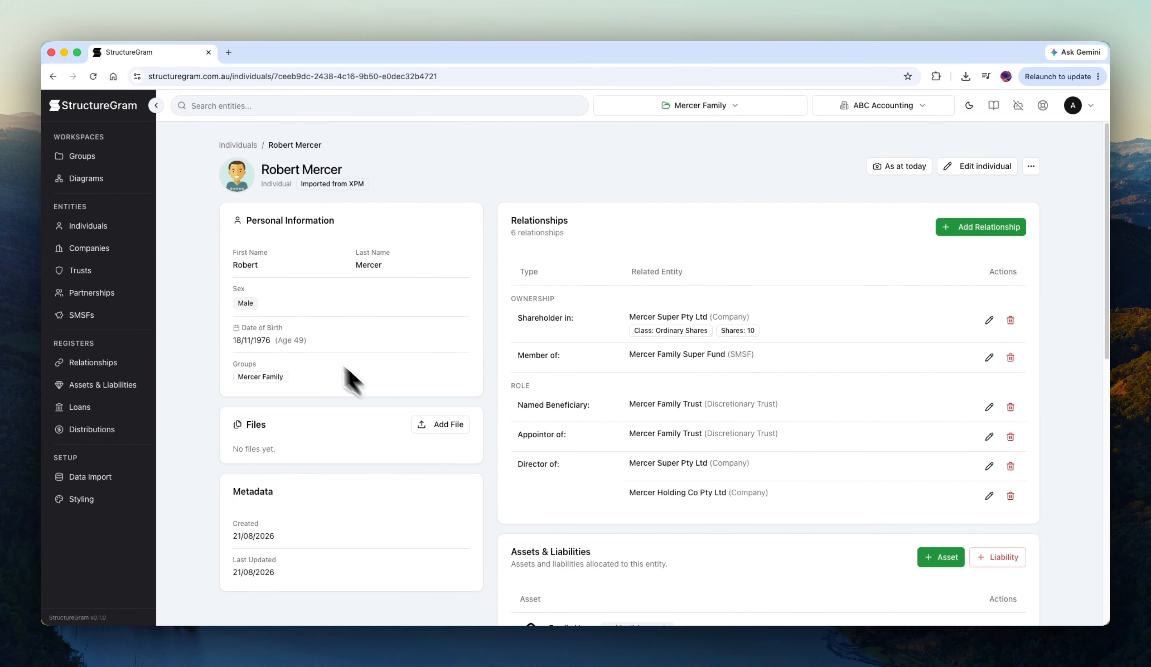
left_click(238, 145)
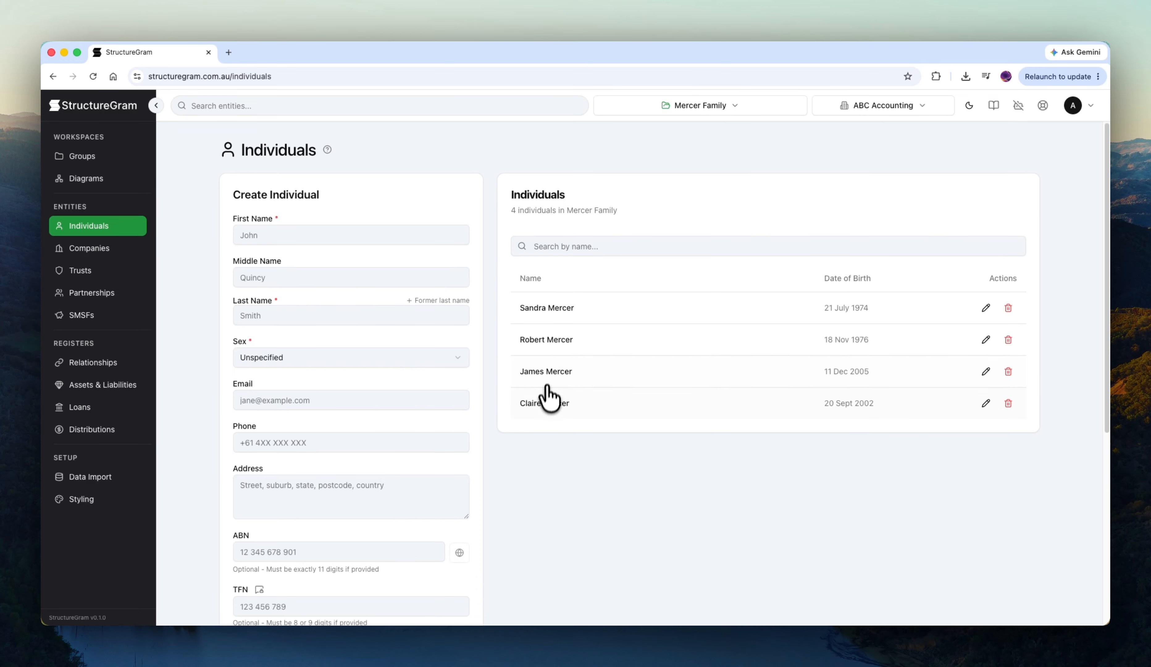
left_click(545, 406)
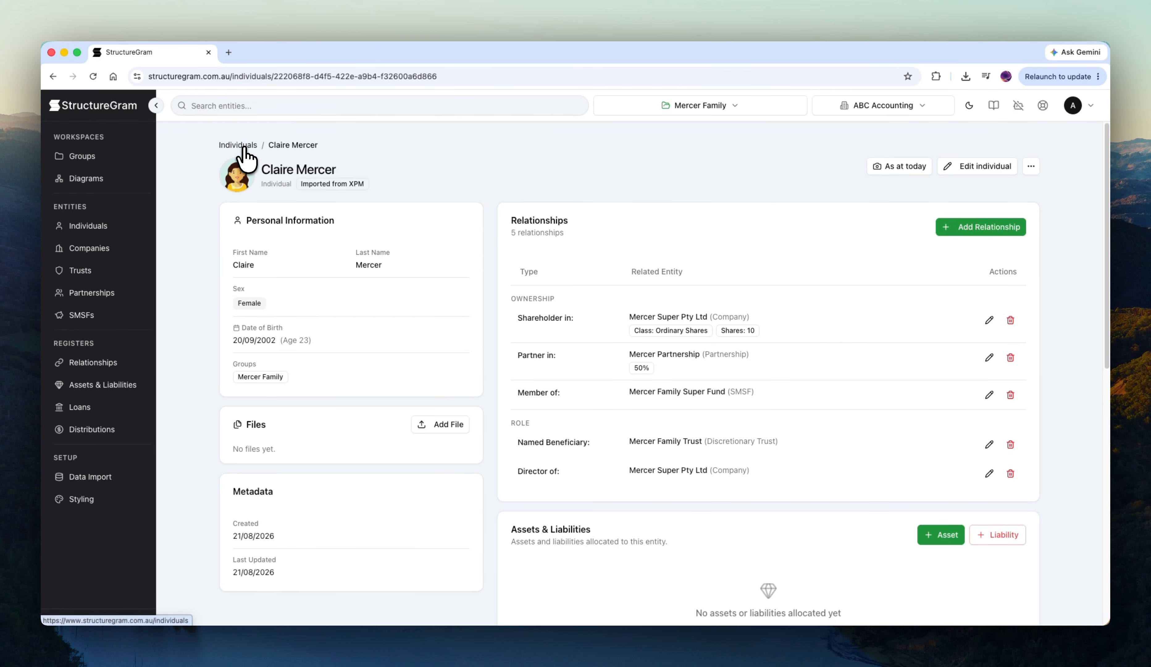
left_click(241, 146)
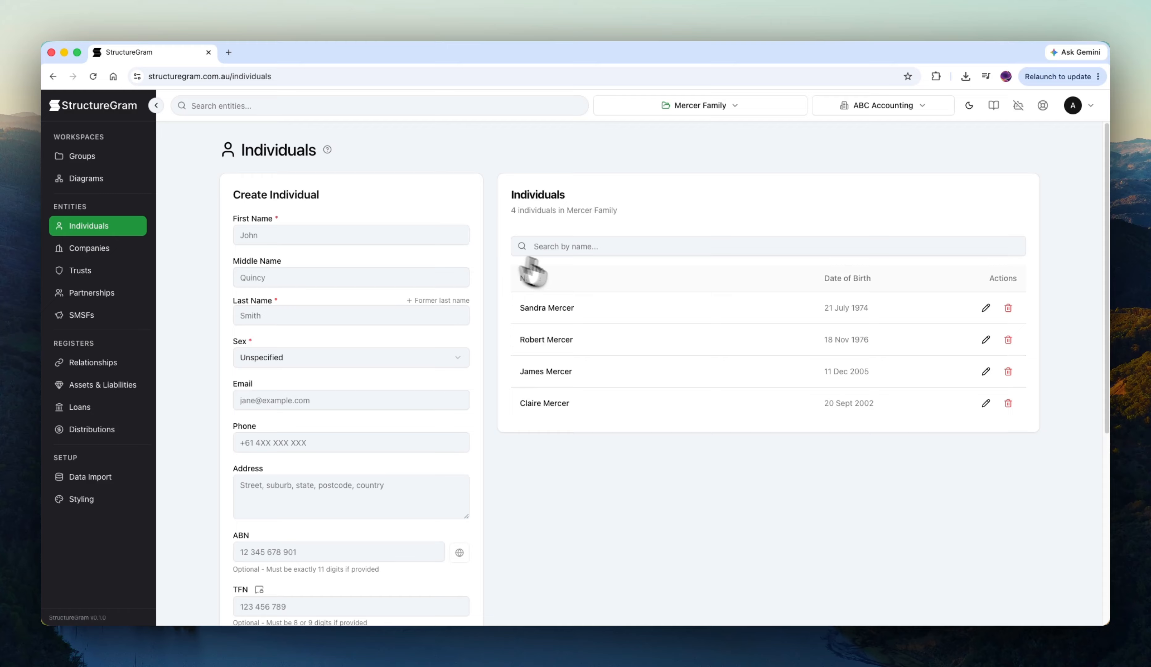
left_click(562, 311)
- Allocate the existing Family Home asset to this individual as the second joint tenant, leaving the acquisition and disposal dates blank
scroll(806, 376, "down", 3)
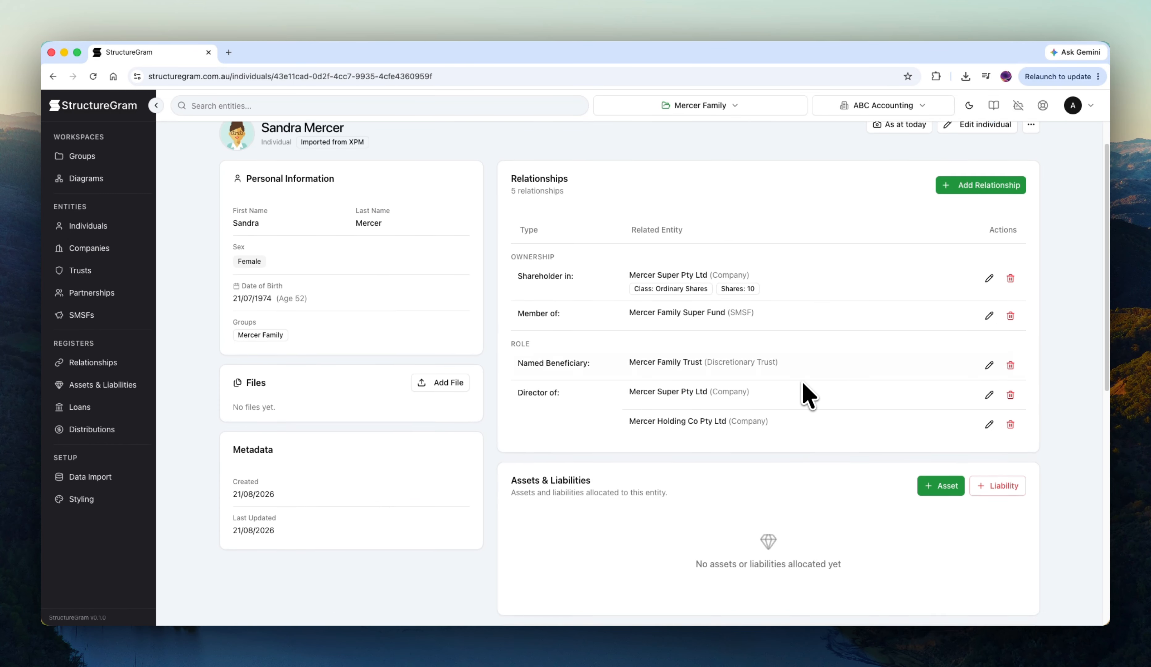
left_click(934, 408)
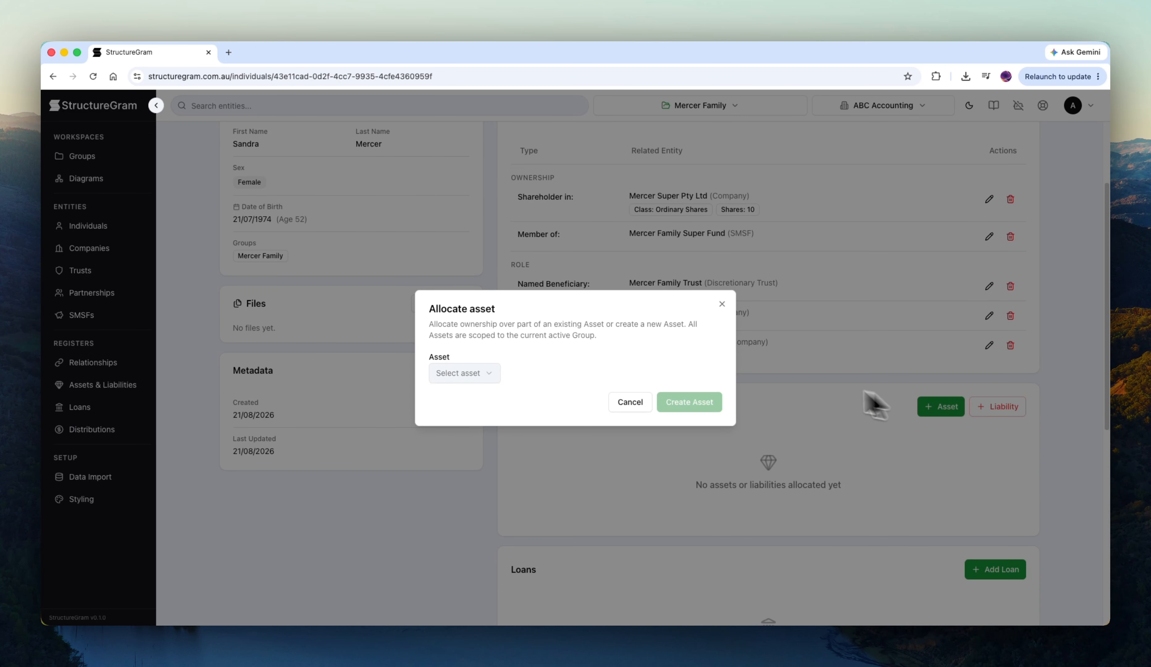
left_click(488, 373)
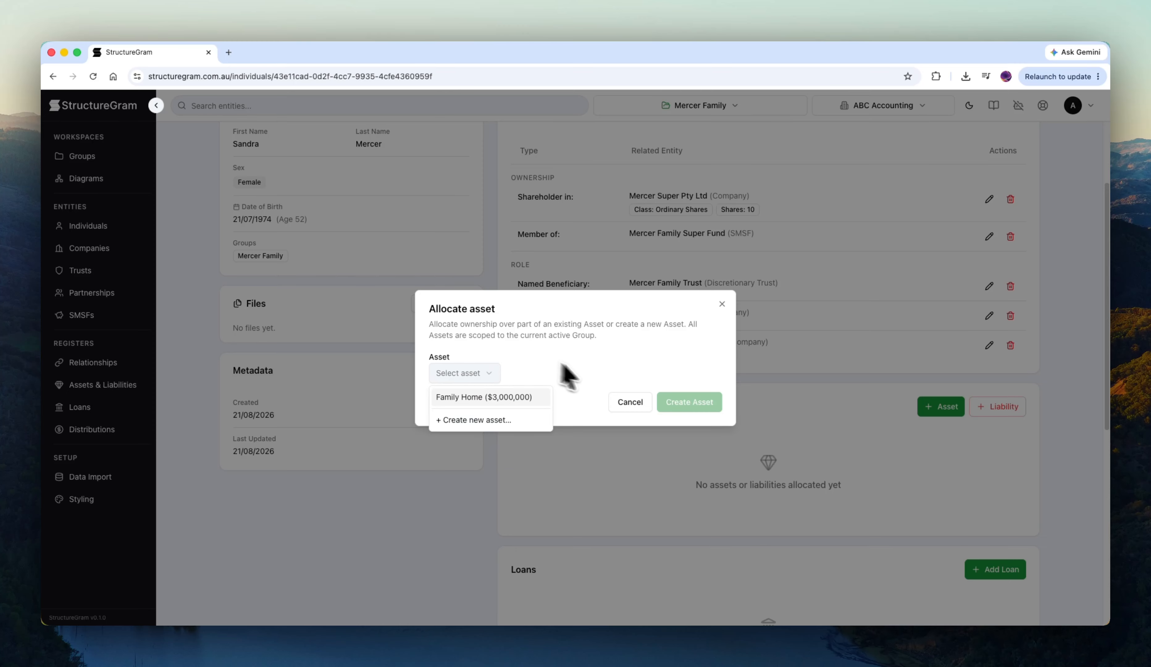
left_click(488, 405)
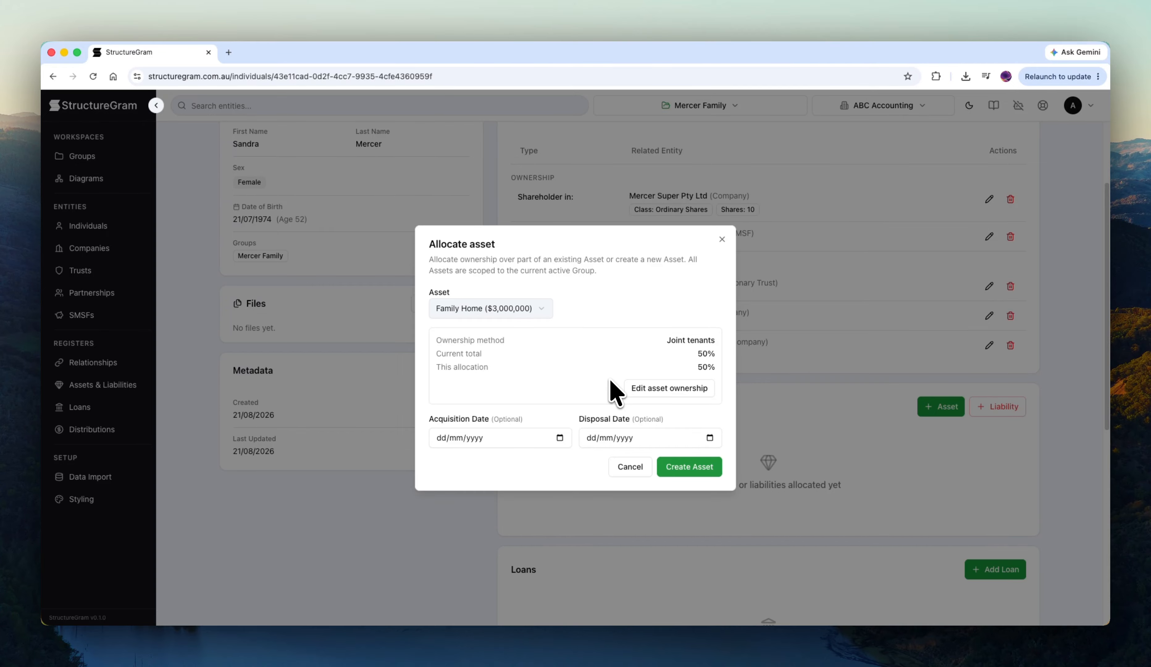
left_click(692, 467)
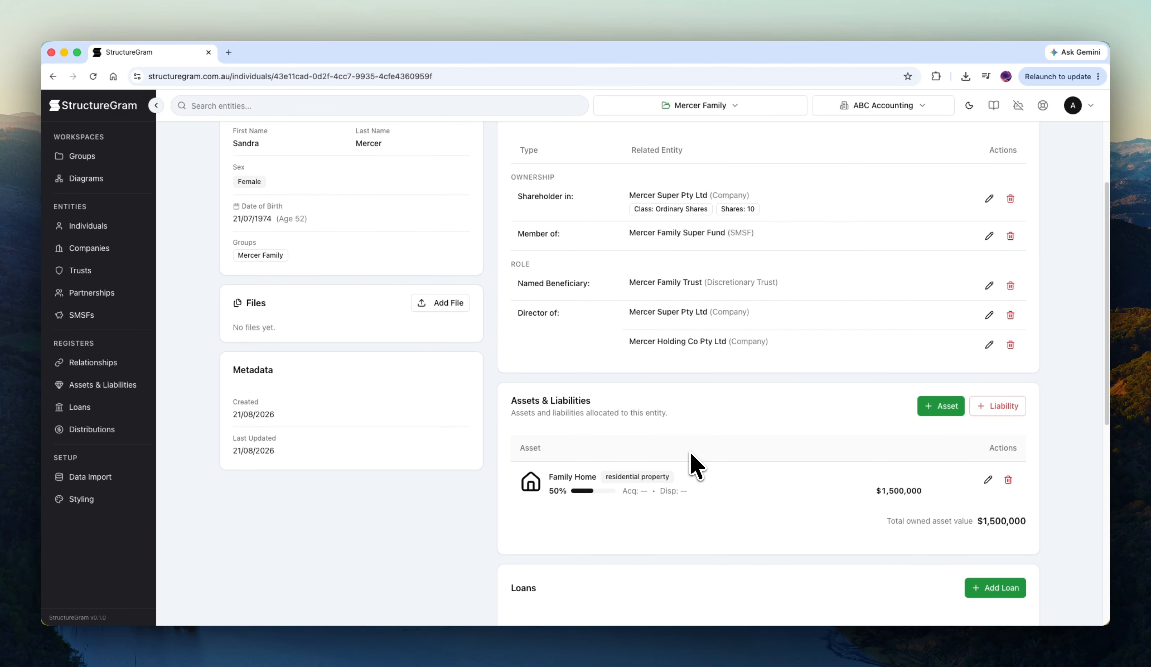
scroll(705, 468, "down", 1)
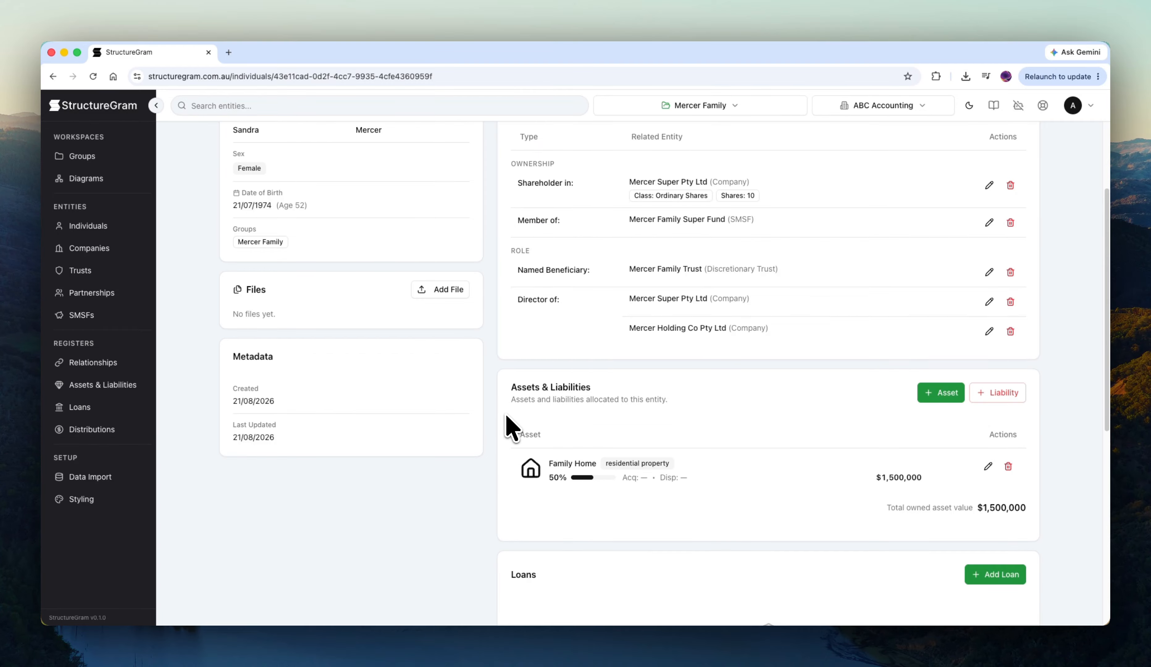
scroll(499, 401, "up", 5)
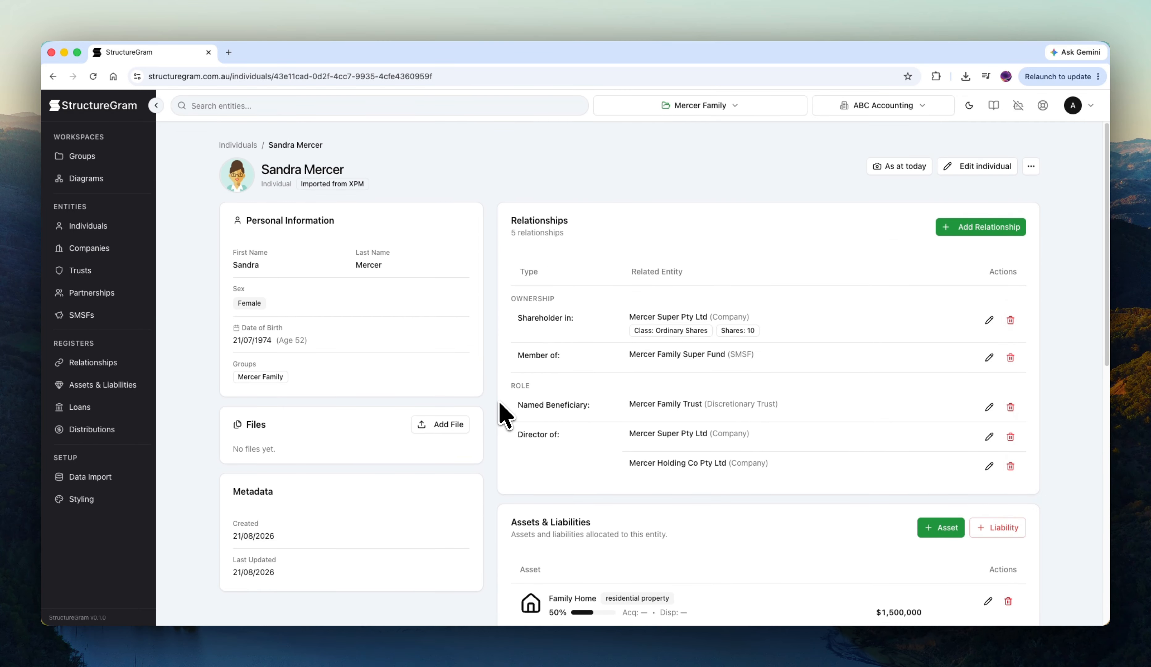
- Open the Mercer Family structure diagram and switch it to Auto-layout to examine the Family Home's ownership links
left_click(108, 180)
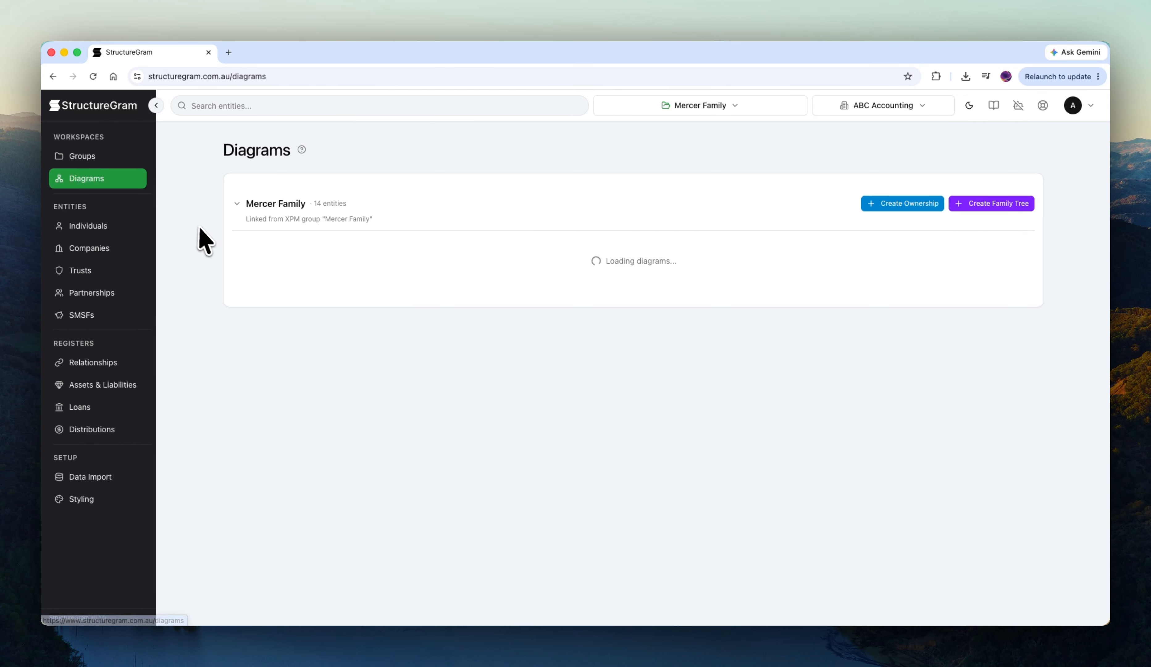
left_click(269, 283)
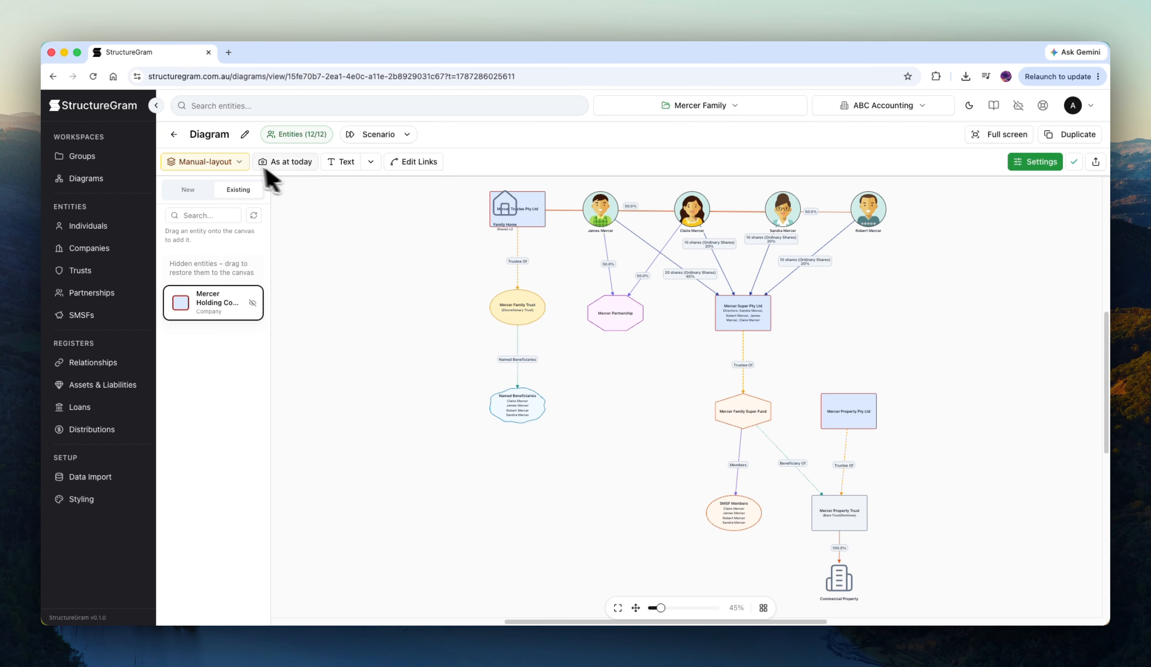
left_click(215, 162)
left_click(221, 197)
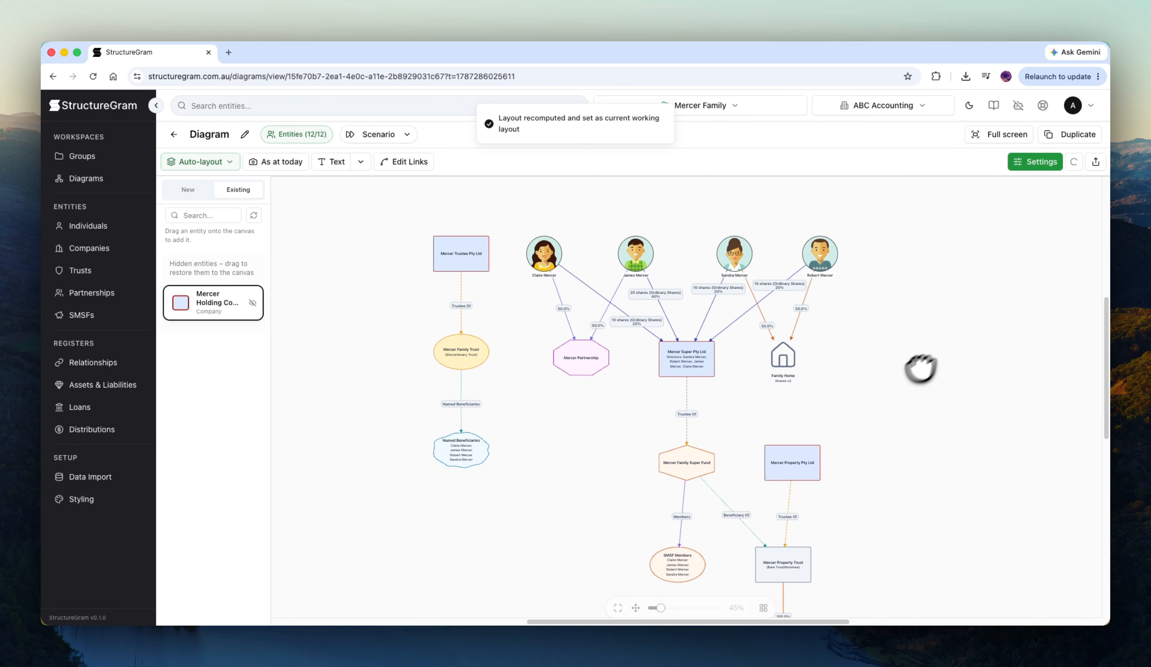
left_click_drag(659, 607, 677, 608)
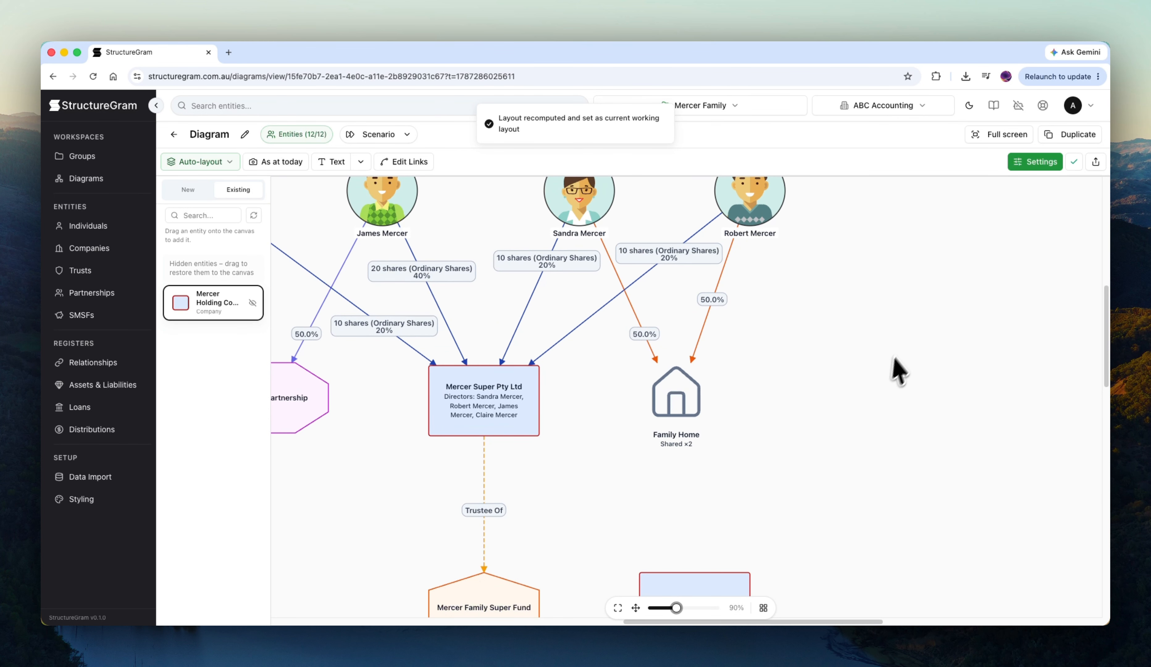
left_click_drag(891, 368, 887, 404)
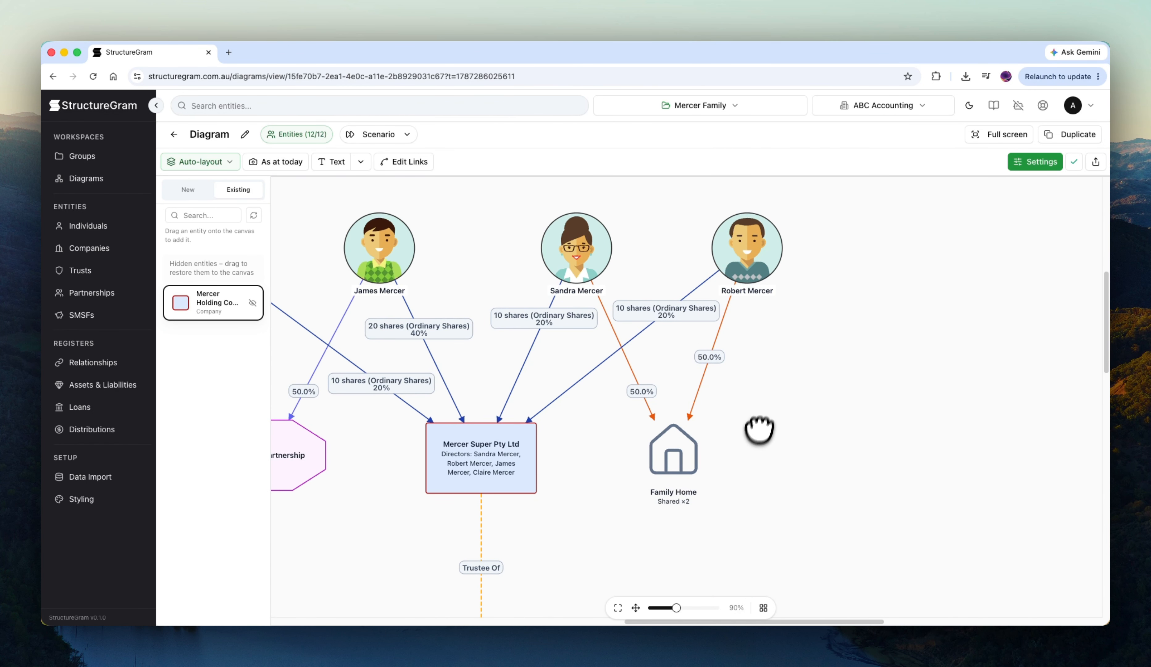
left_click_drag(678, 608, 669, 608)
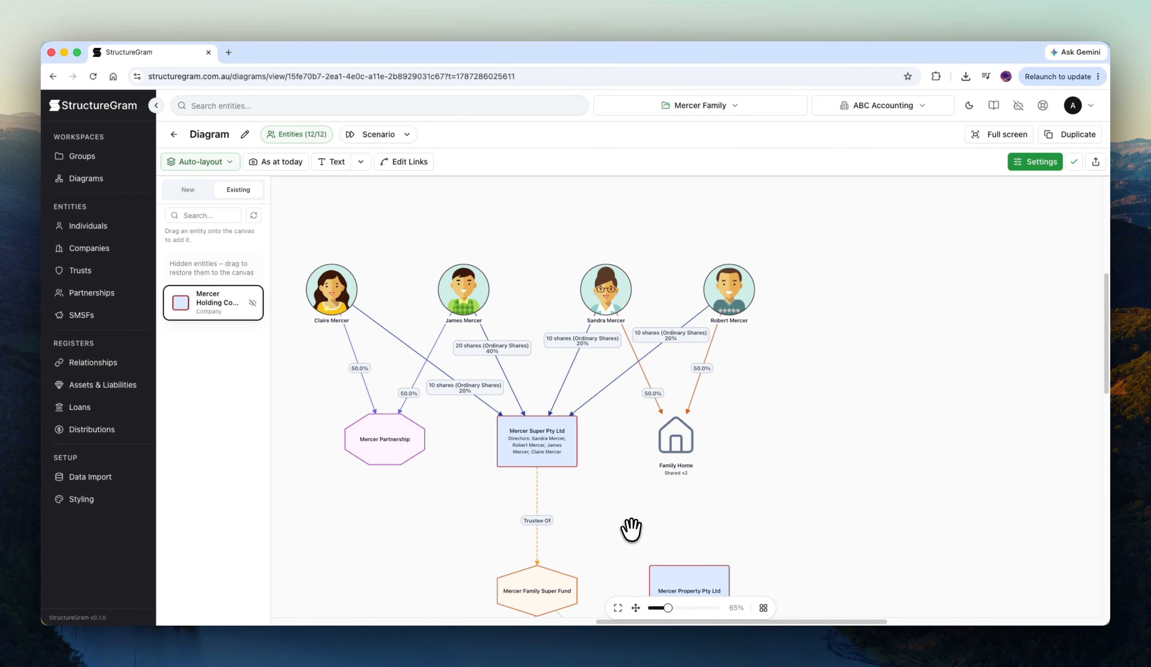
left_click_drag(629, 528, 656, 497)
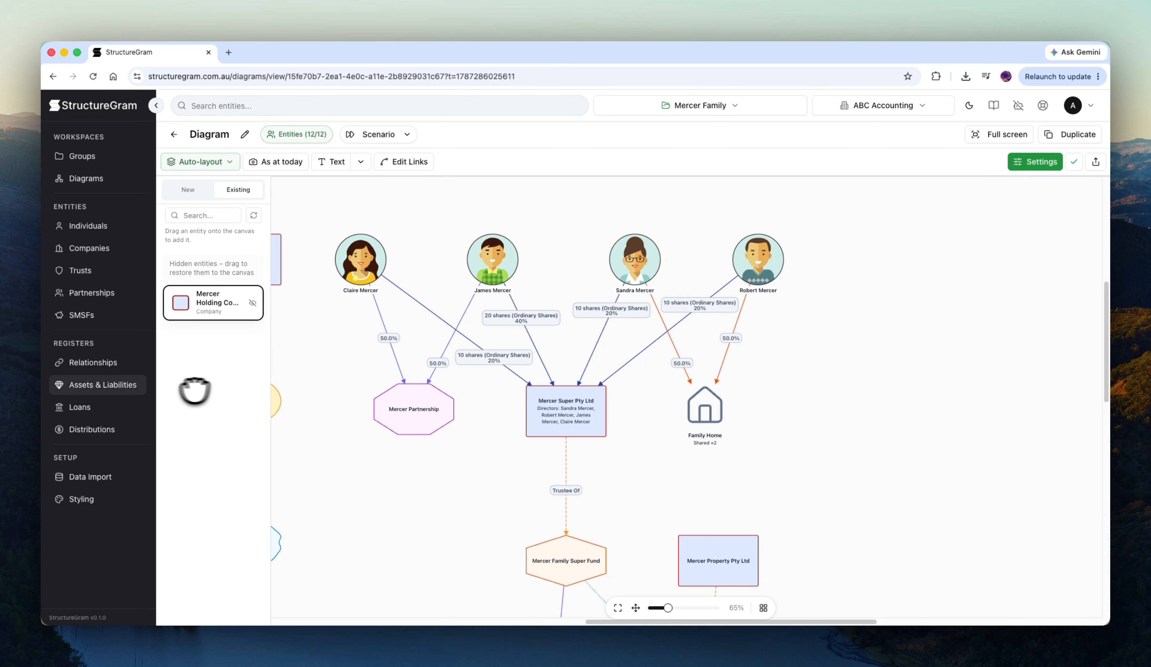
- Review the Assets & Liabilities register, including the balances, all allocations and the entities available for a new allocation
left_click(110, 384)
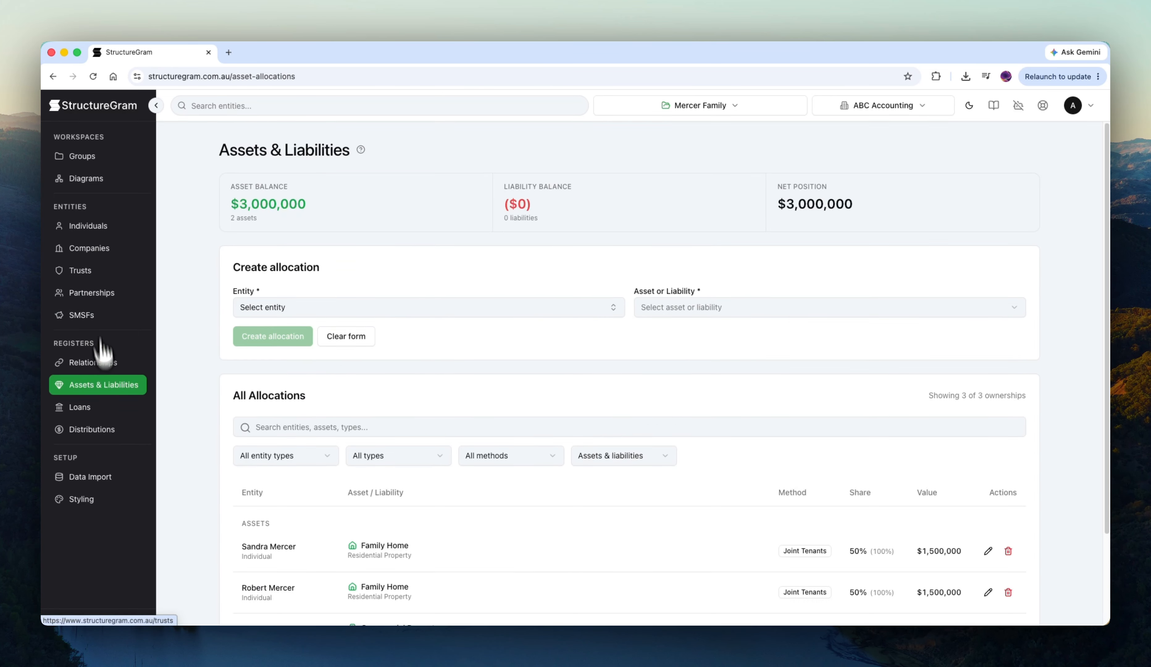
scroll(266, 398, "down", 2)
scroll(267, 408, "down", 1)
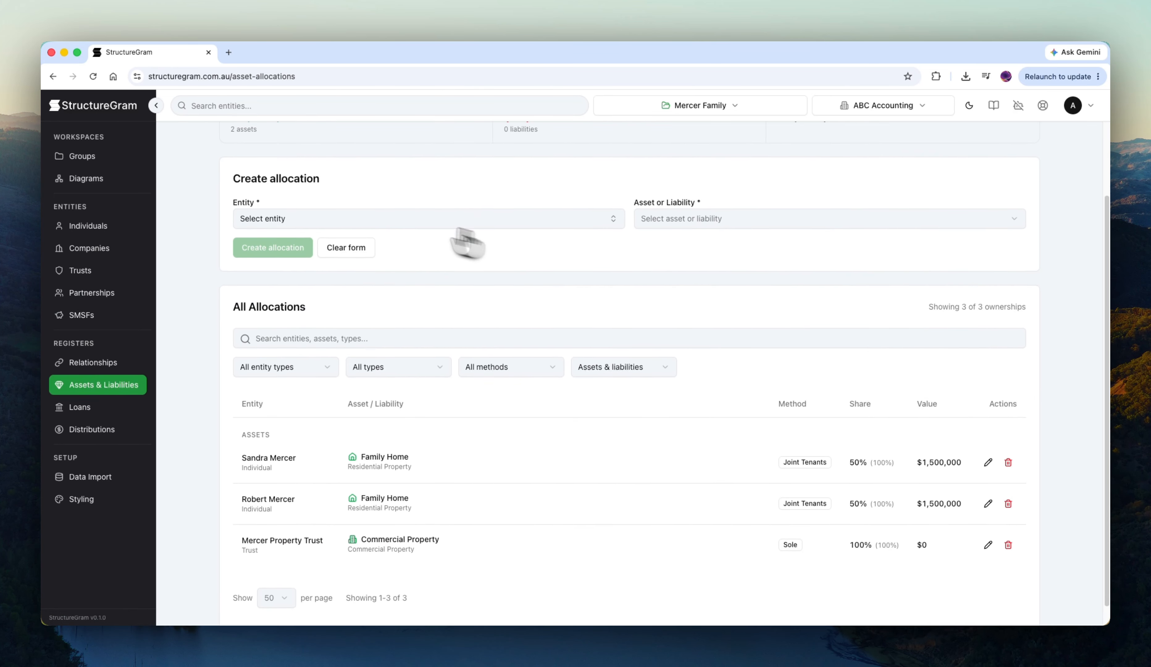
scroll(554, 459, "up", 3)
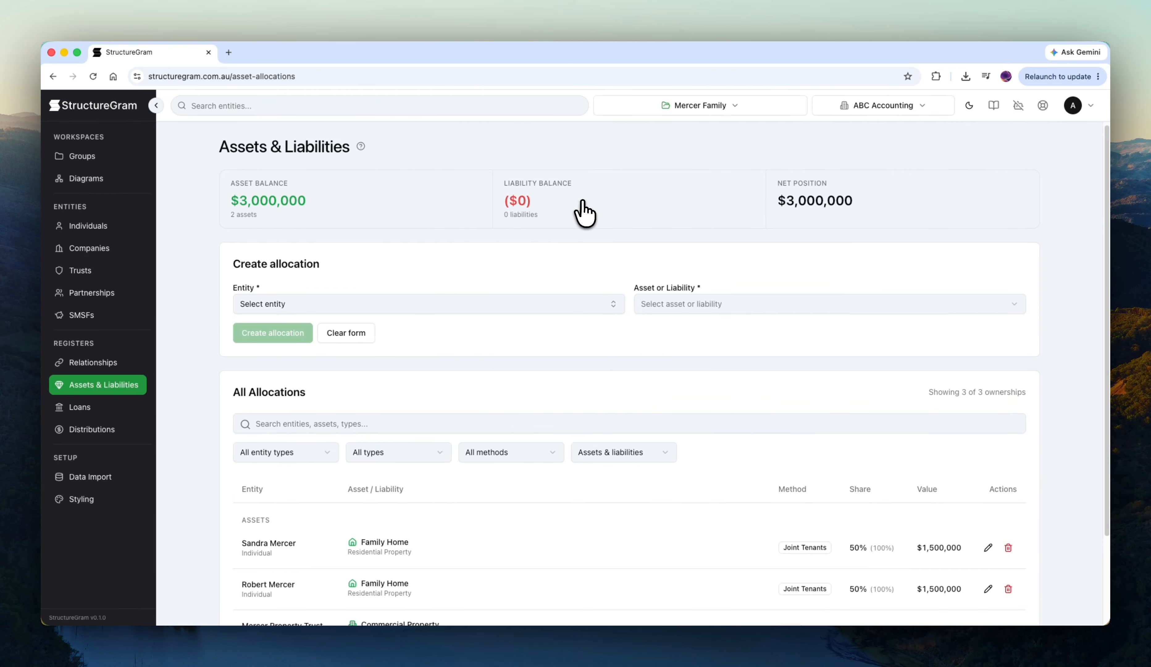
scroll(599, 253, "down", 3)
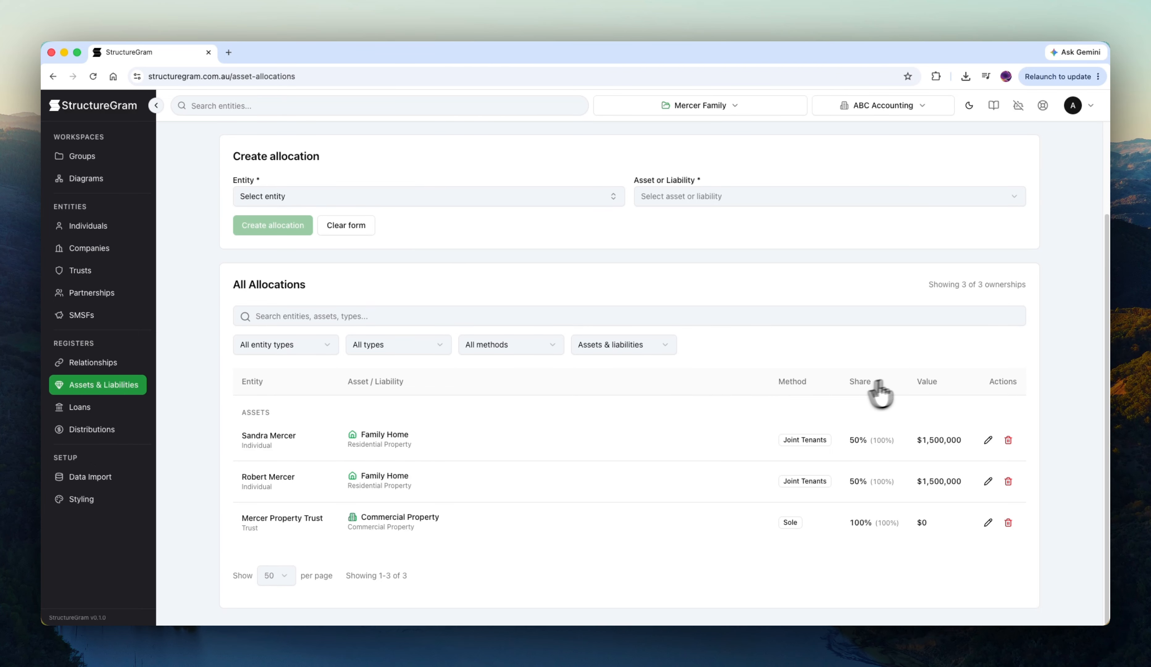
scroll(687, 413, "up", 3)
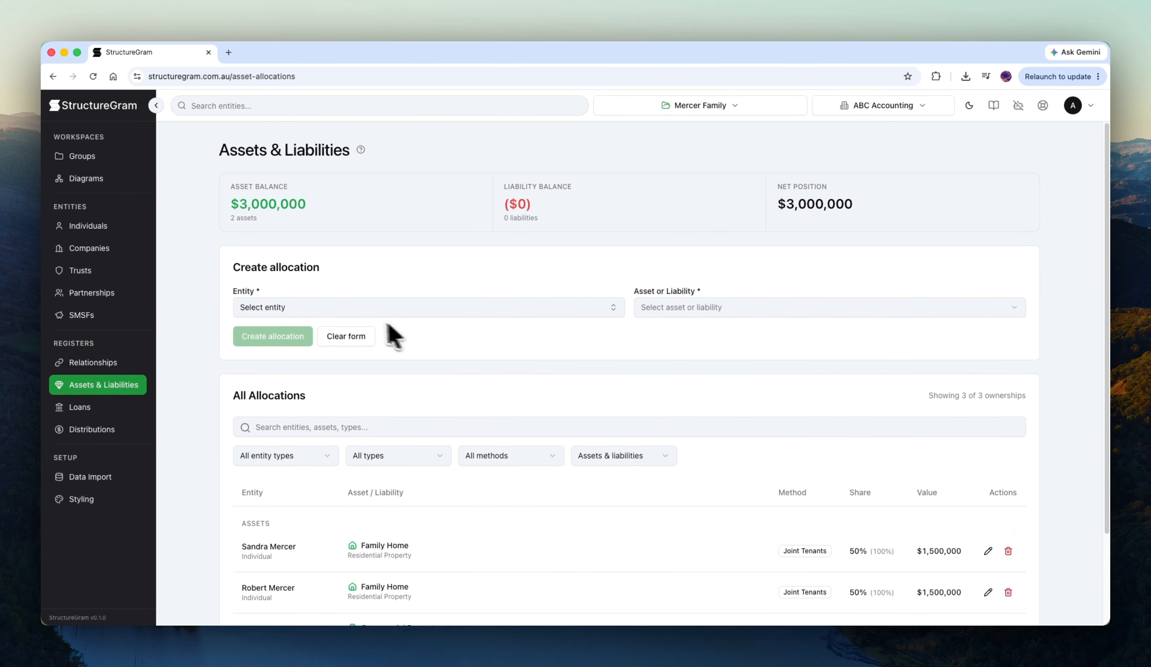
left_click(341, 314)
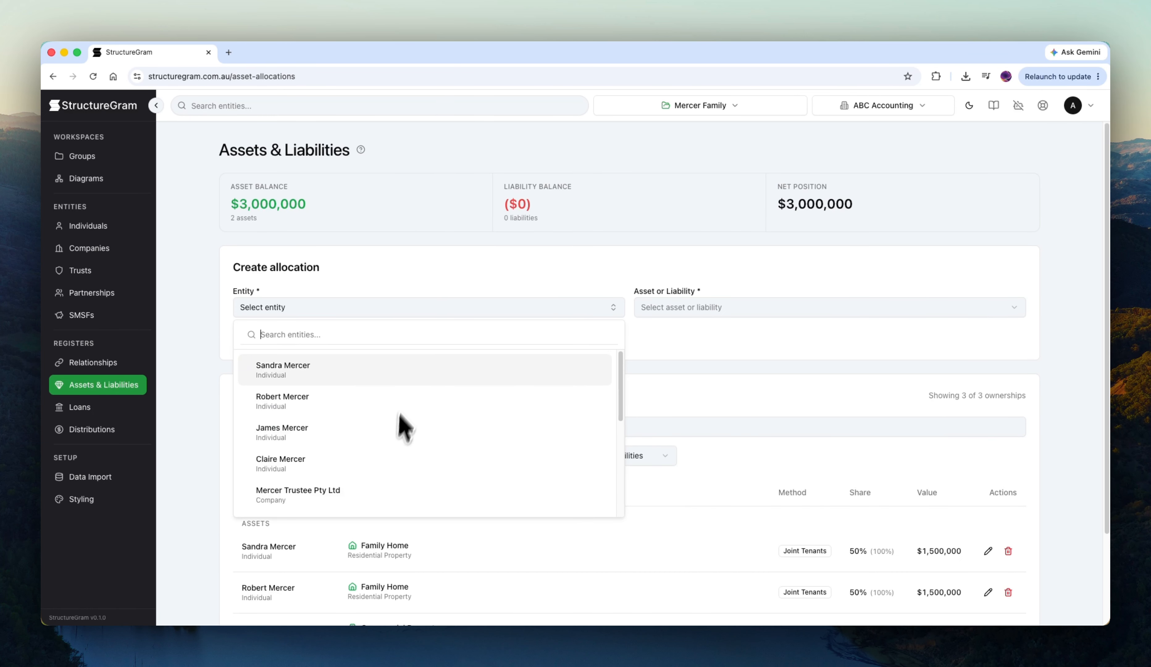
left_click(671, 348)
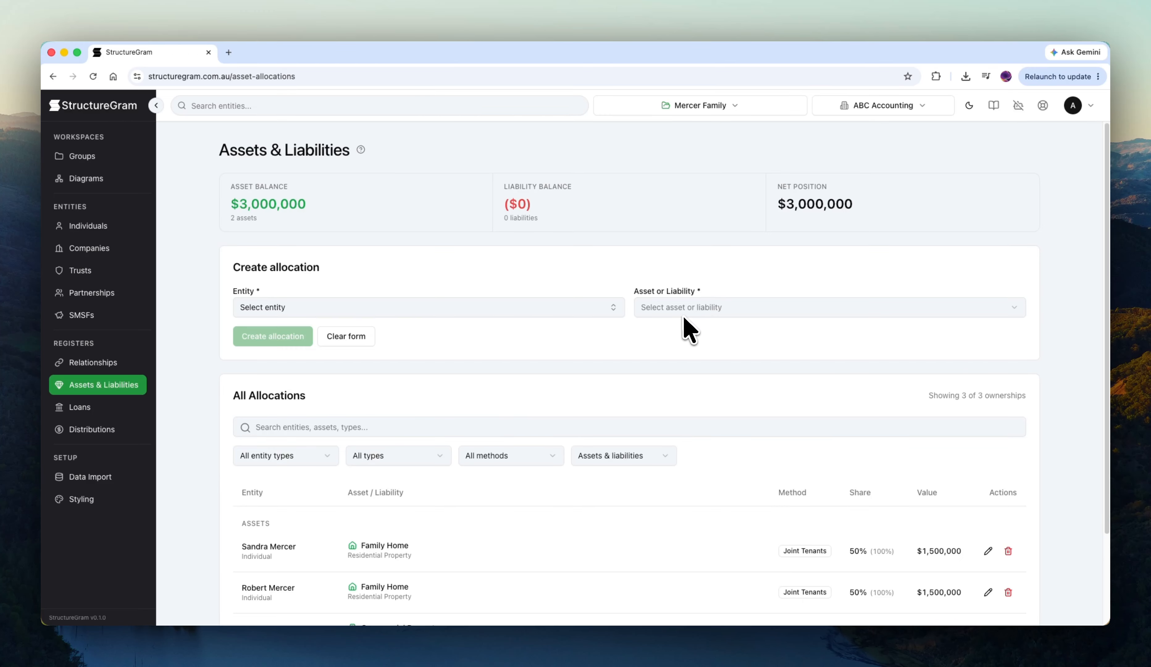